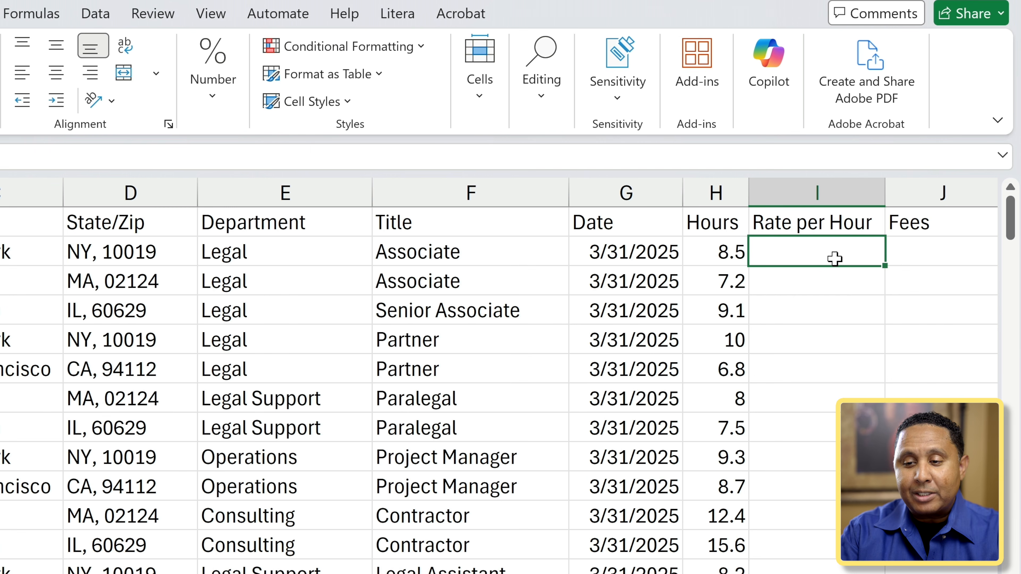
Enter =IF(F2="Associate",250,0) in I2 so it shows $250.00.
{"action": "type", "text": "=if"}
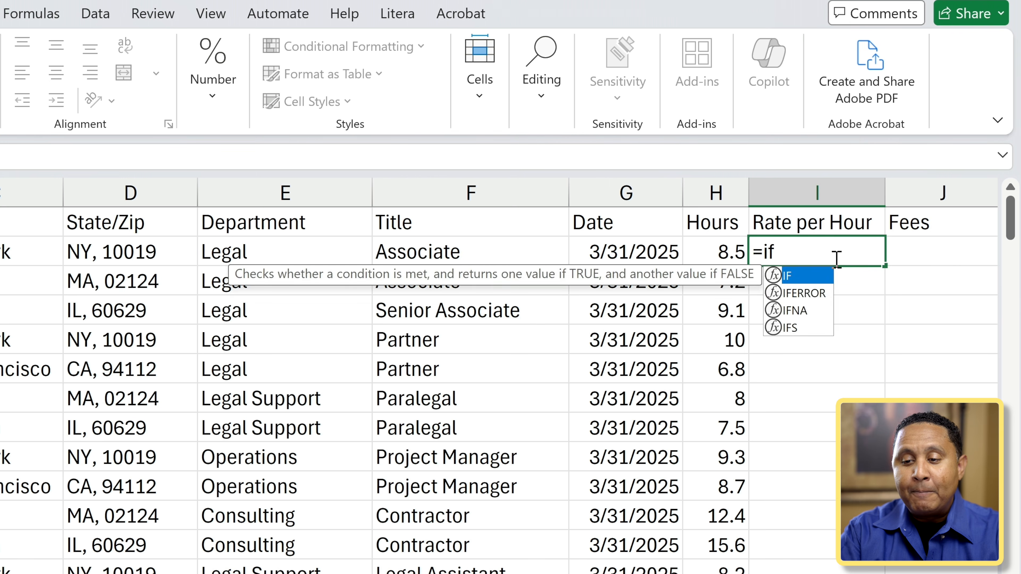
{"action": "type", "text": "("}
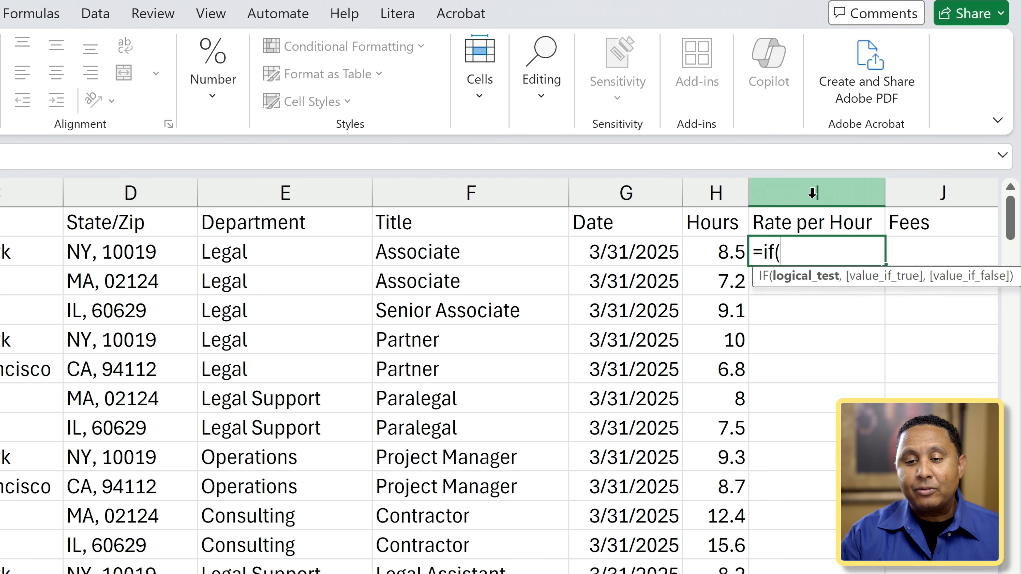
{"action": "left_click", "coordinate": [470, 251]}
{"action": "type", "text": "="}
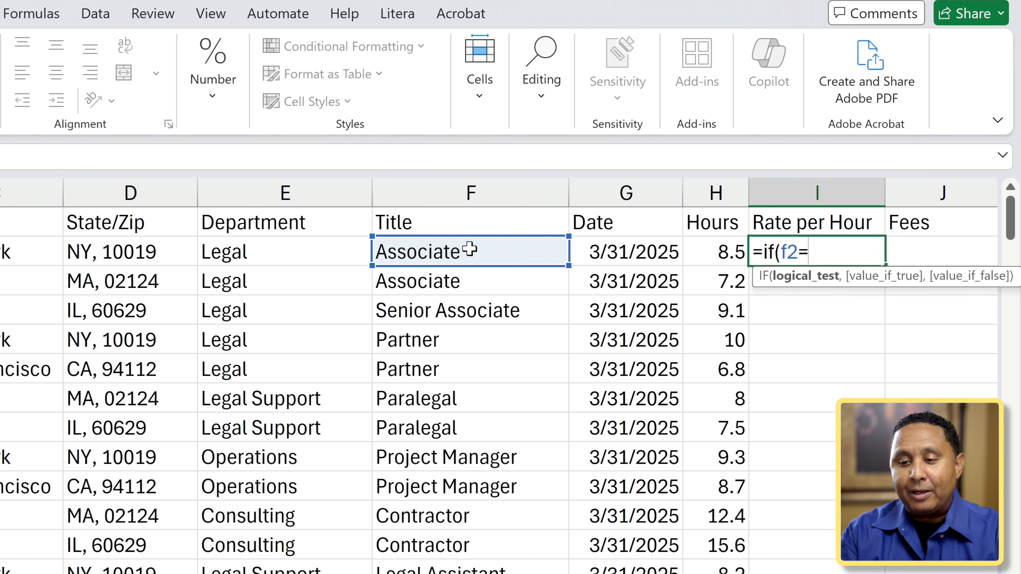
{"action": "type", "text": "\"Asso"}
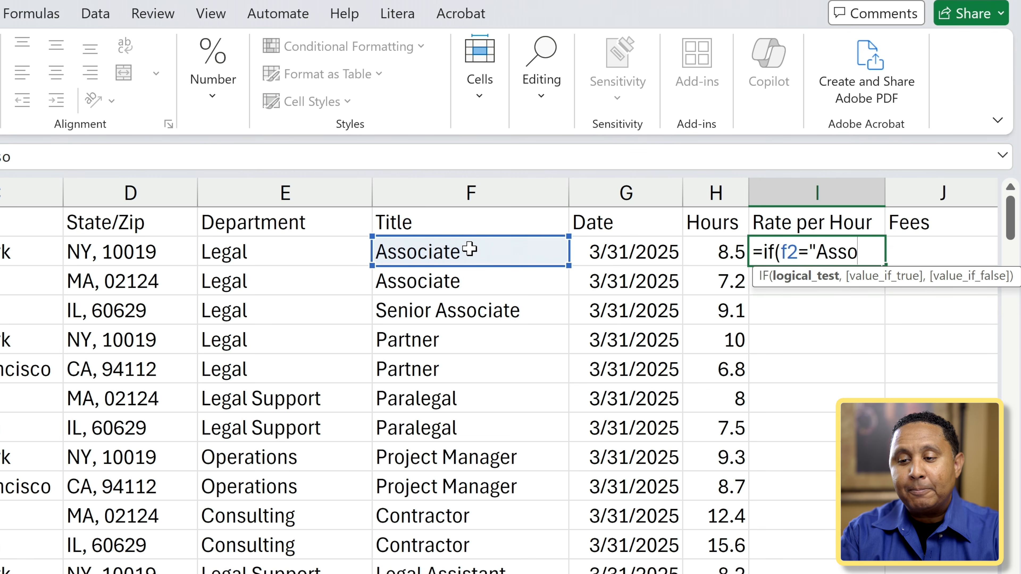
{"action": "type", "text": "ciate\""}
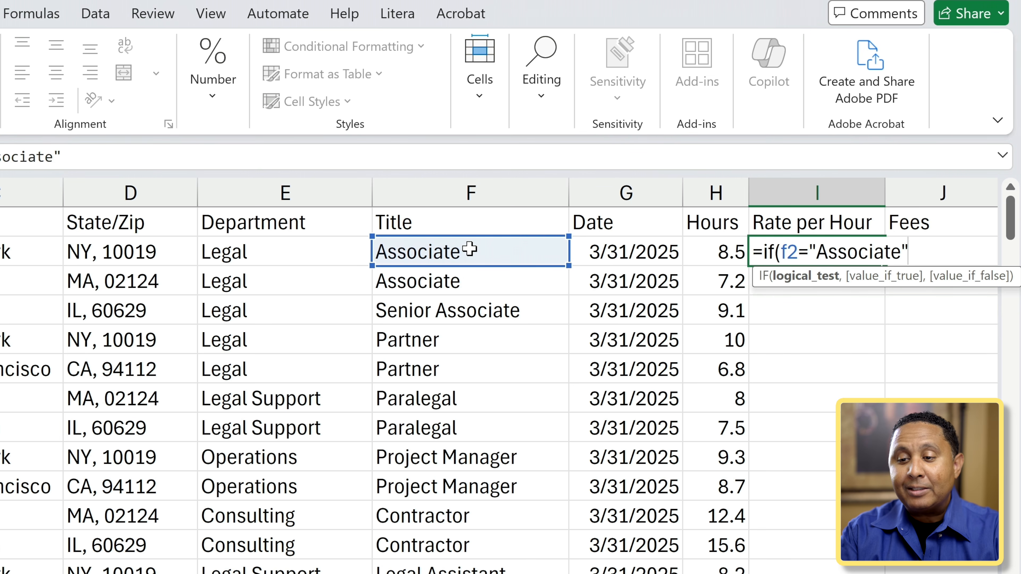
{"action": "type", "text": ","}
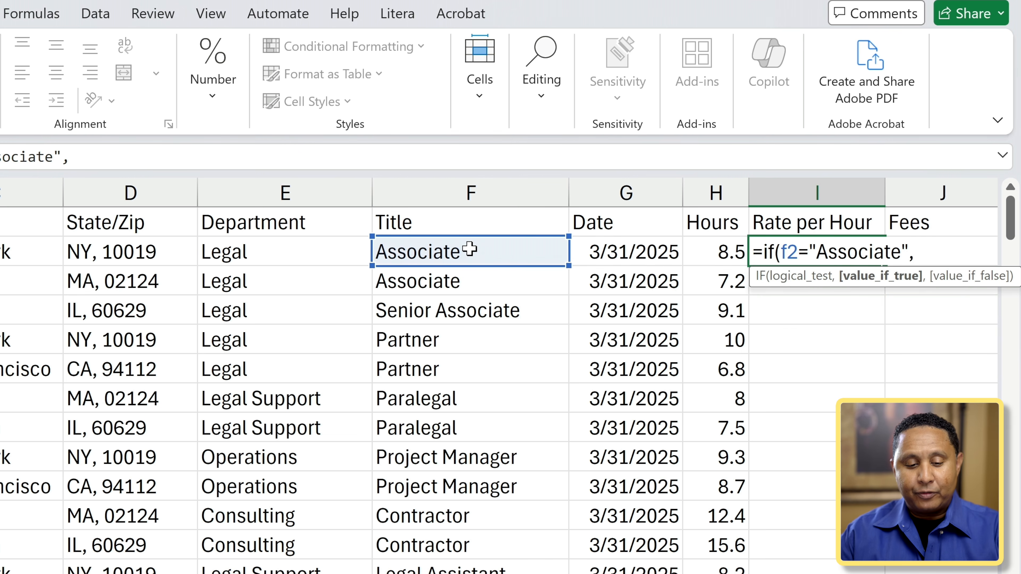
{"action": "type", "text": "250"}
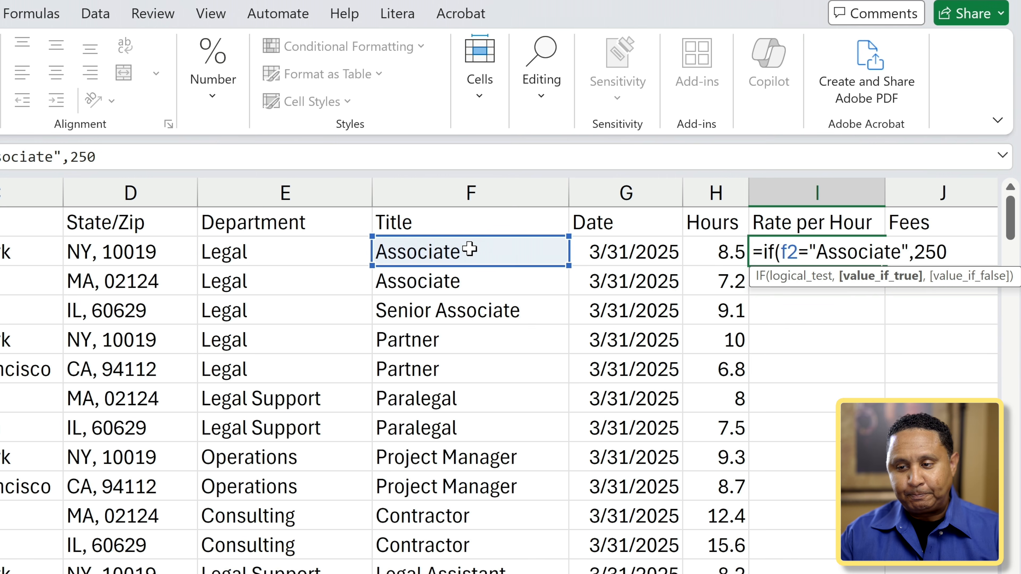
{"action": "type", "text": ","}
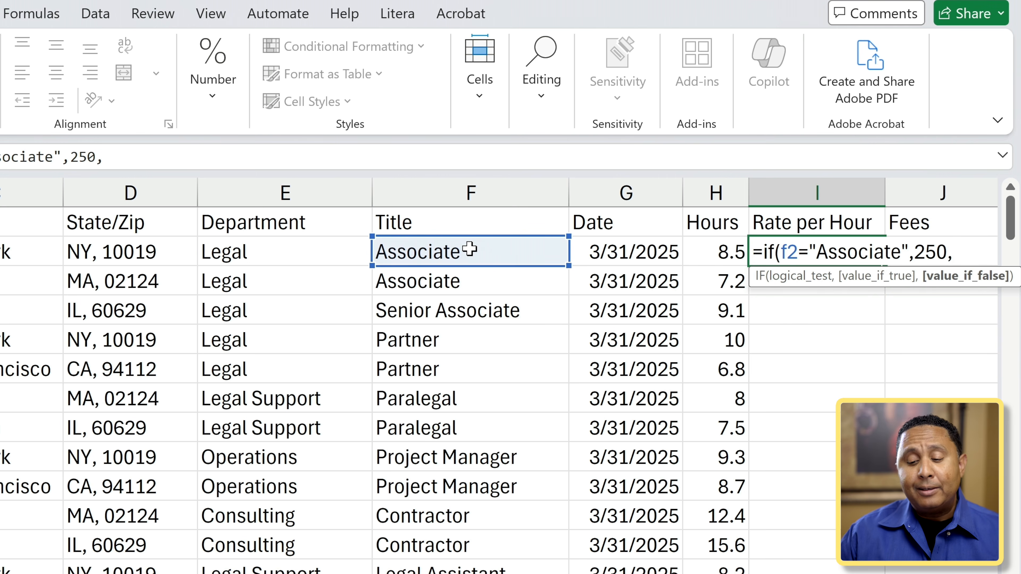
{"action": "type", "text": "0"}
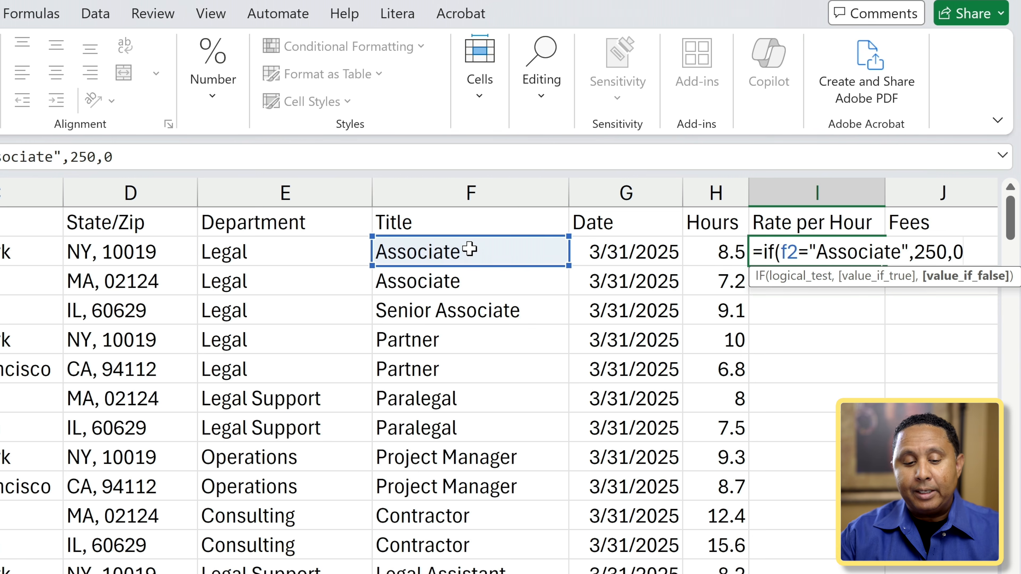
{"action": "type", "text": ")"}
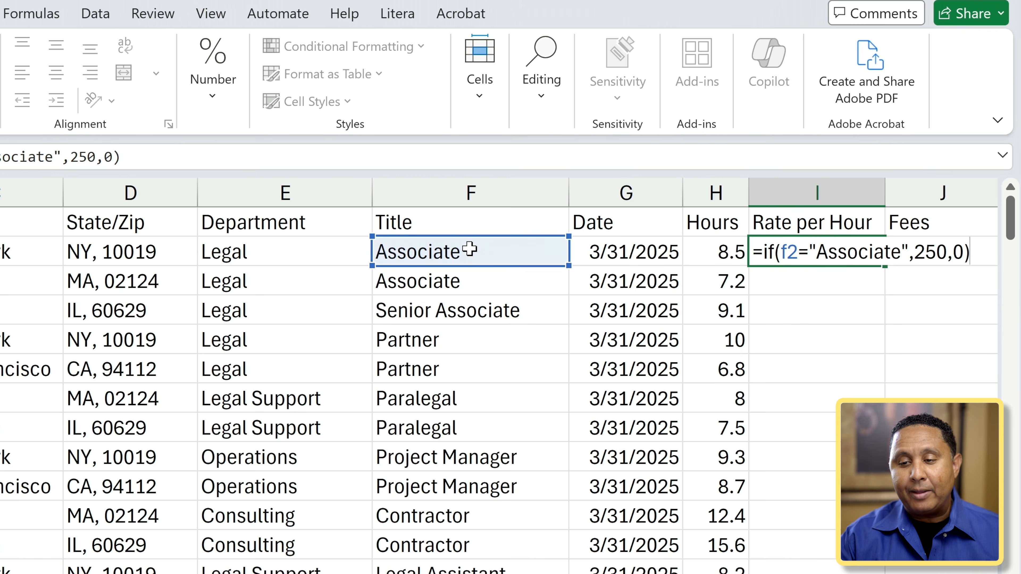
{"action": "key", "text": "Return"}
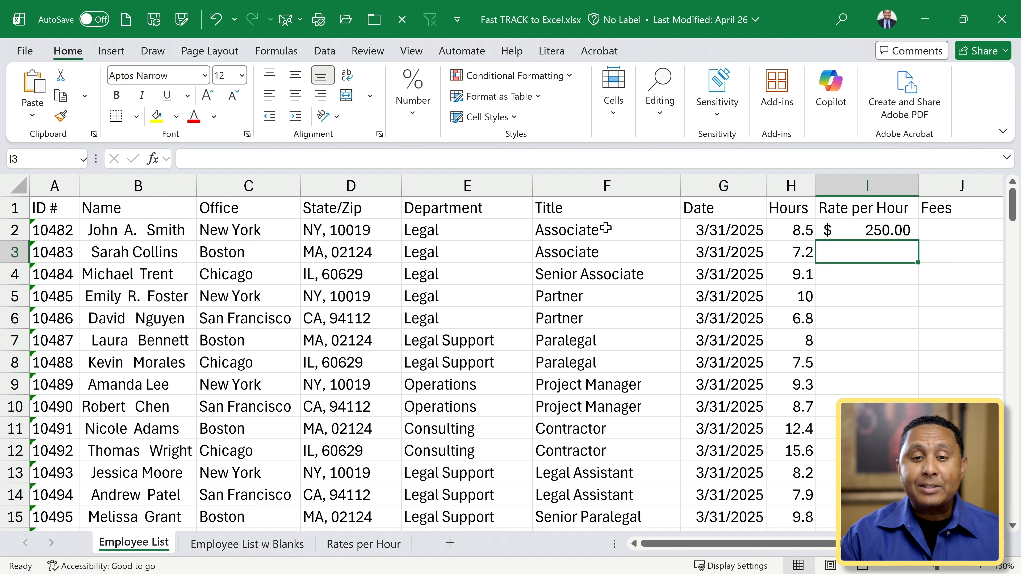
Open the Insert Function dialog from the Formulas tab for cell I3.
{"action": "left_click", "coordinate": [277, 63]}
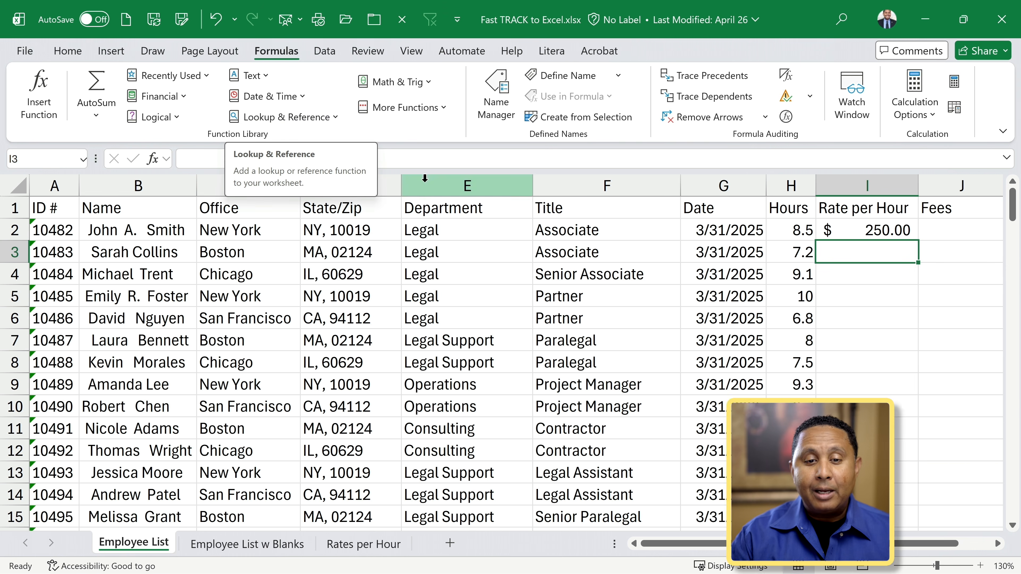
{"action": "left_click", "coordinate": [151, 166]}
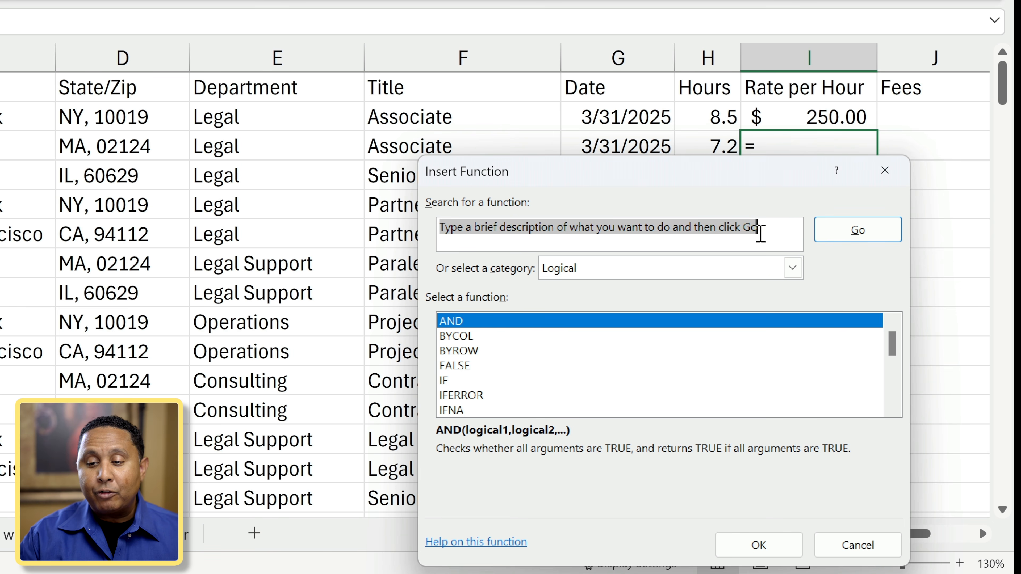
Search the function list for 'if'.
{"action": "left_click", "coordinate": [762, 231]}
{"action": "key", "text": "ctrl+a"}
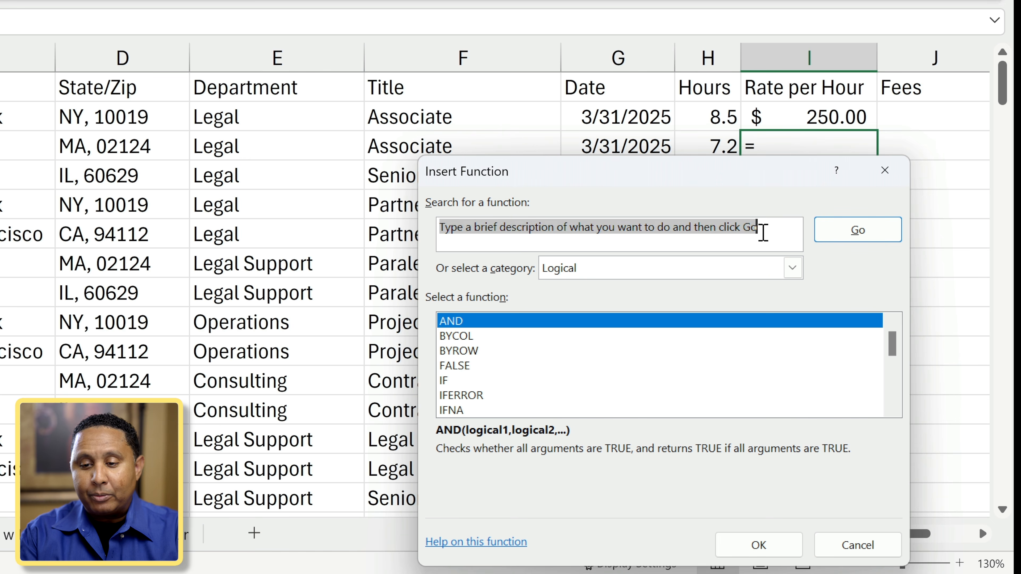
{"action": "type", "text": "if"}
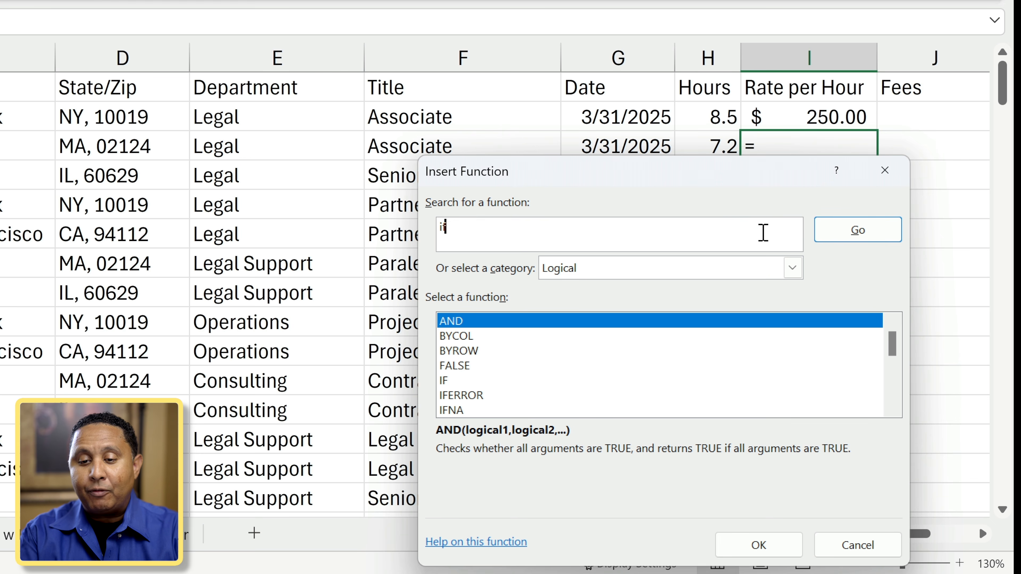
{"action": "key", "text": "Return"}
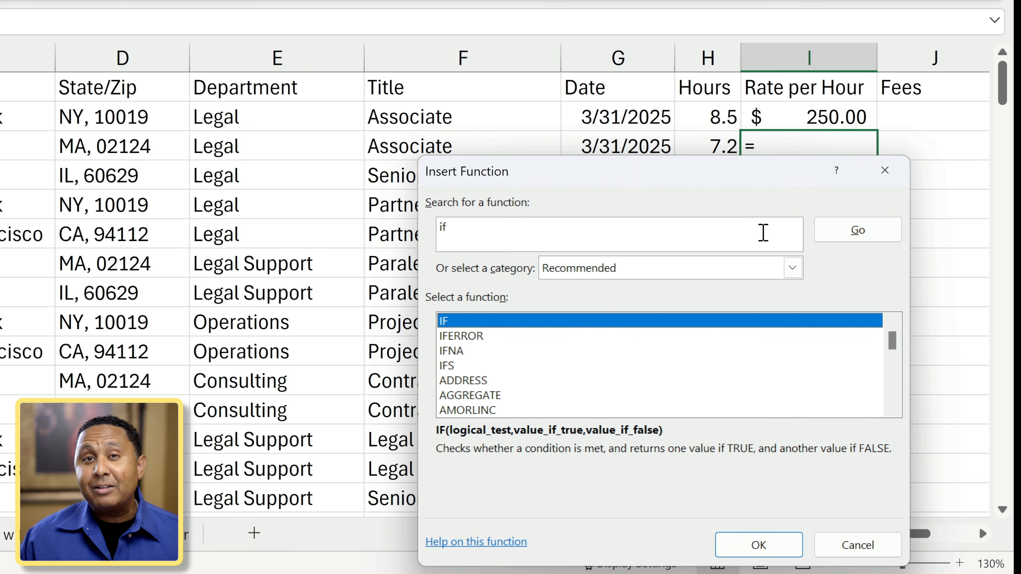
Filter to the Logical category, select IF, and open its online help.
{"action": "left_click_drag", "start_coordinate": [716, 171], "coordinate": [545, 0]}
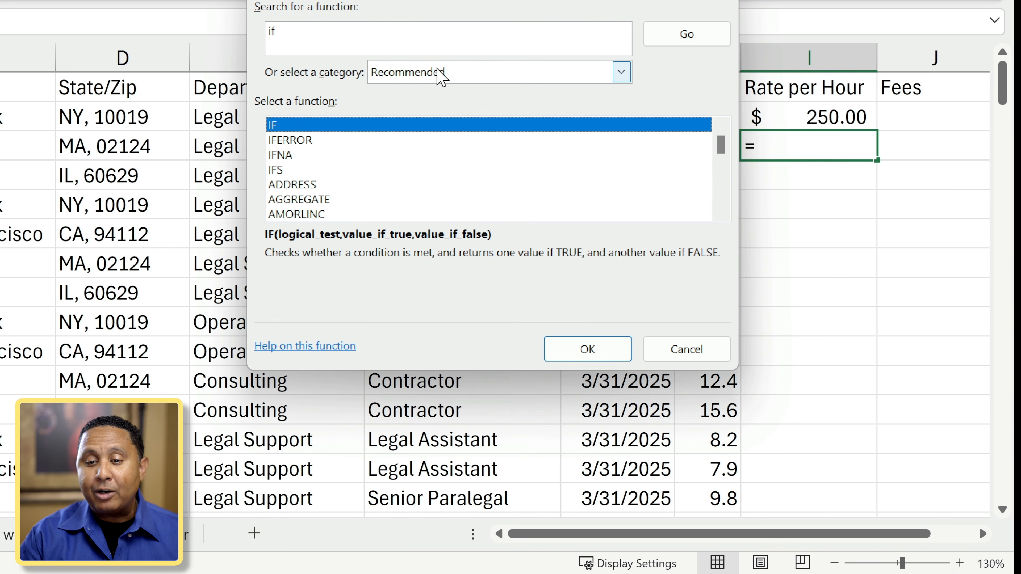
{"action": "left_click", "coordinate": [441, 77]}
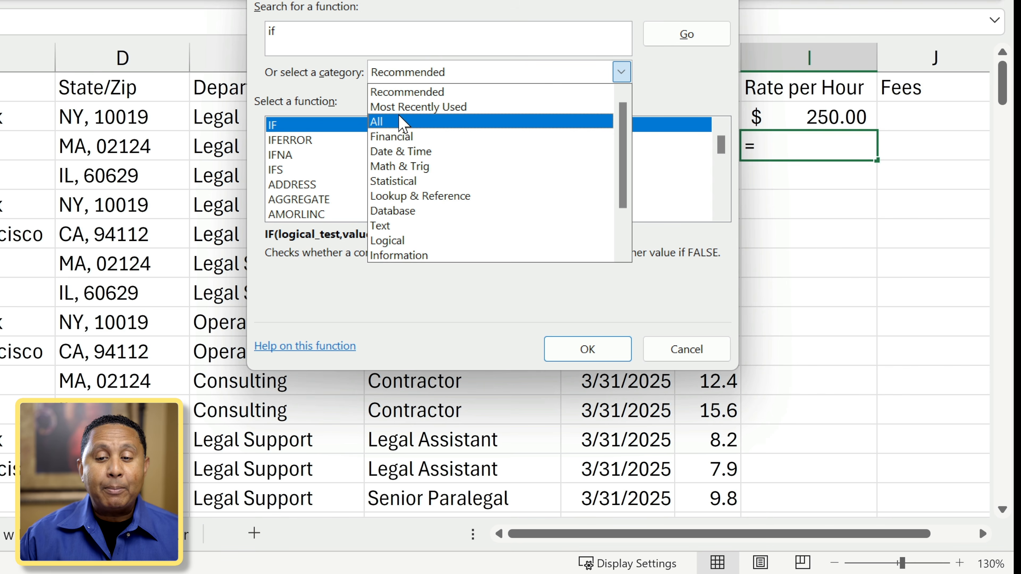
{"action": "left_click", "coordinate": [420, 242]}
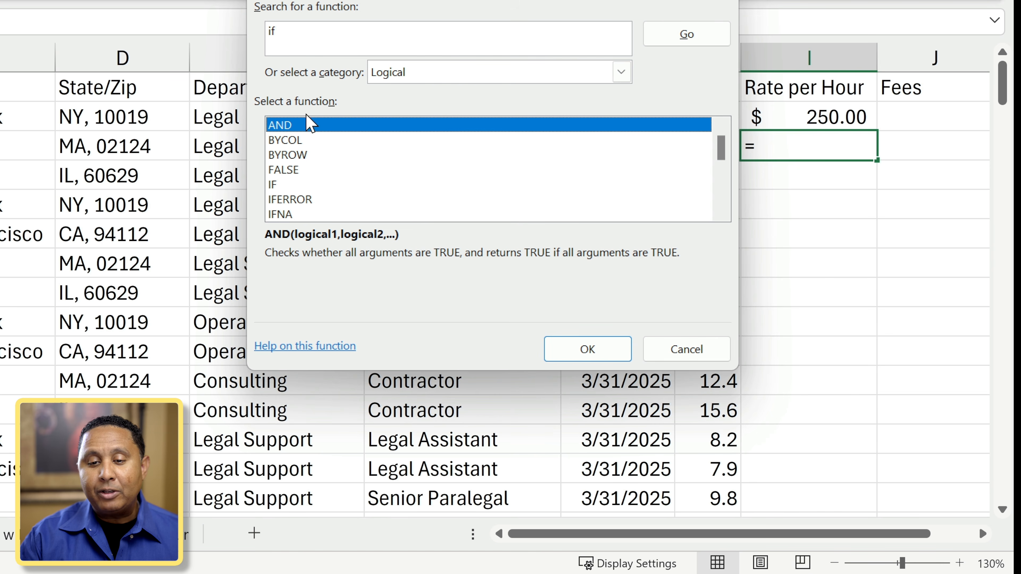
{"action": "left_click", "coordinate": [276, 184]}
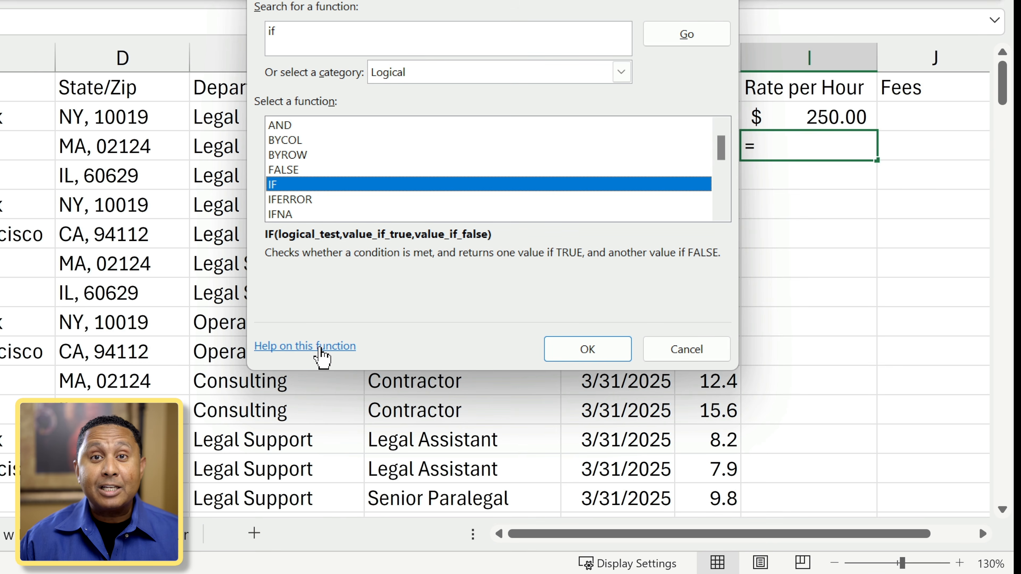
{"action": "left_click", "coordinate": [320, 348]}
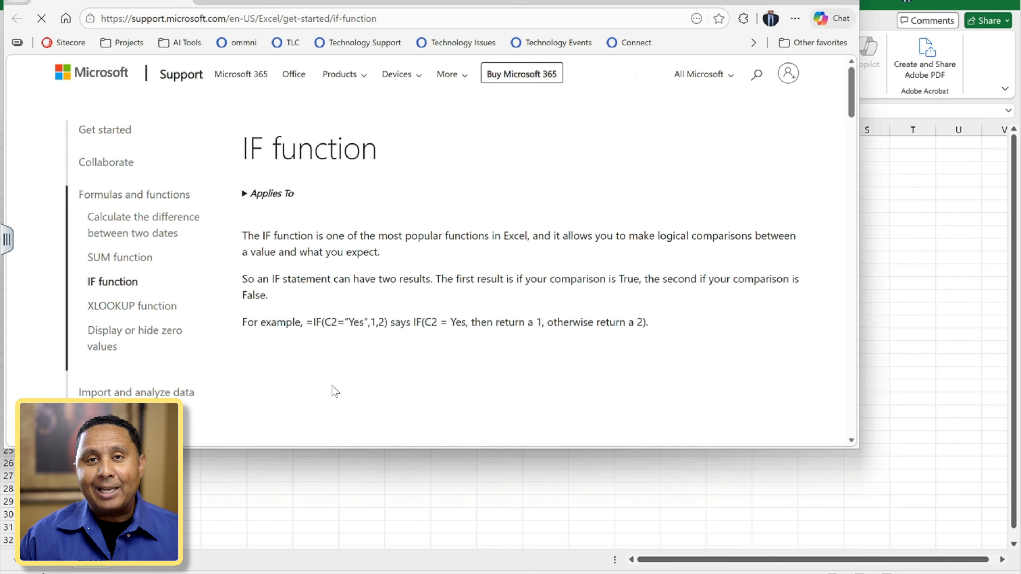
Scroll the IF support page down to its Syntax table and simple IF examples.
{"action": "scroll", "coordinate": [332, 386], "scroll_direction": "down", "scroll_amount": 6}
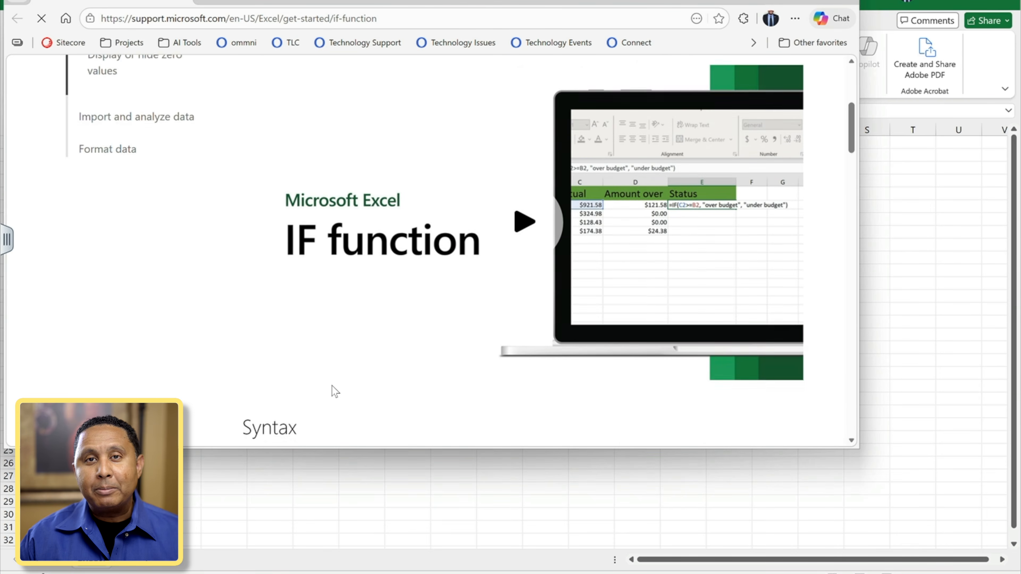
{"action": "scroll", "coordinate": [335, 391], "scroll_direction": "down", "scroll_amount": 5}
{"action": "scroll", "coordinate": [333, 380], "scroll_direction": "down", "scroll_amount": 6}
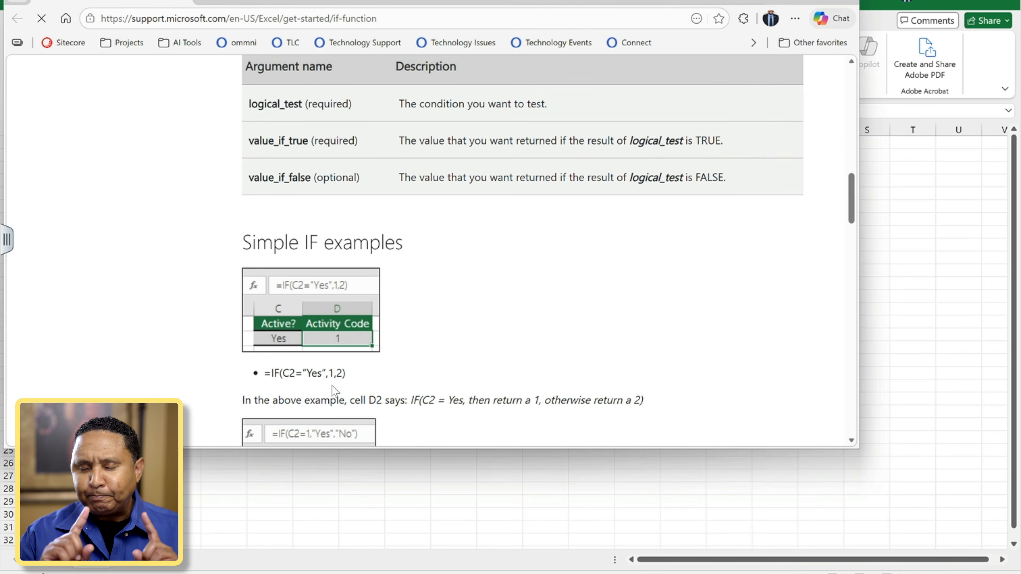
{"action": "scroll", "coordinate": [332, 386], "scroll_direction": "down", "scroll_amount": 2}
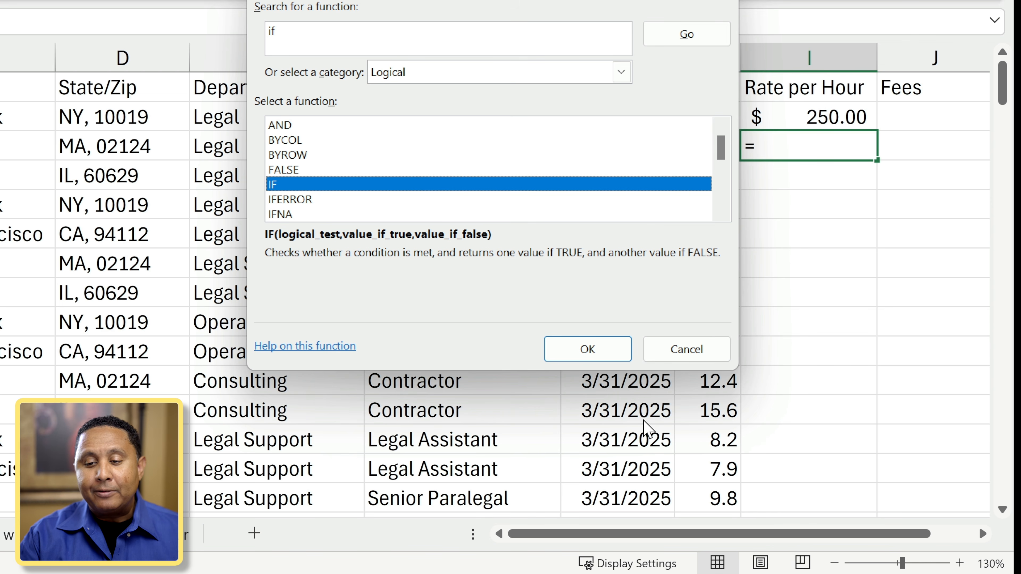
Insert IF into I3 and move its Function Arguments dialog so row 3 is visible.
{"action": "left_click", "coordinate": [586, 349]}
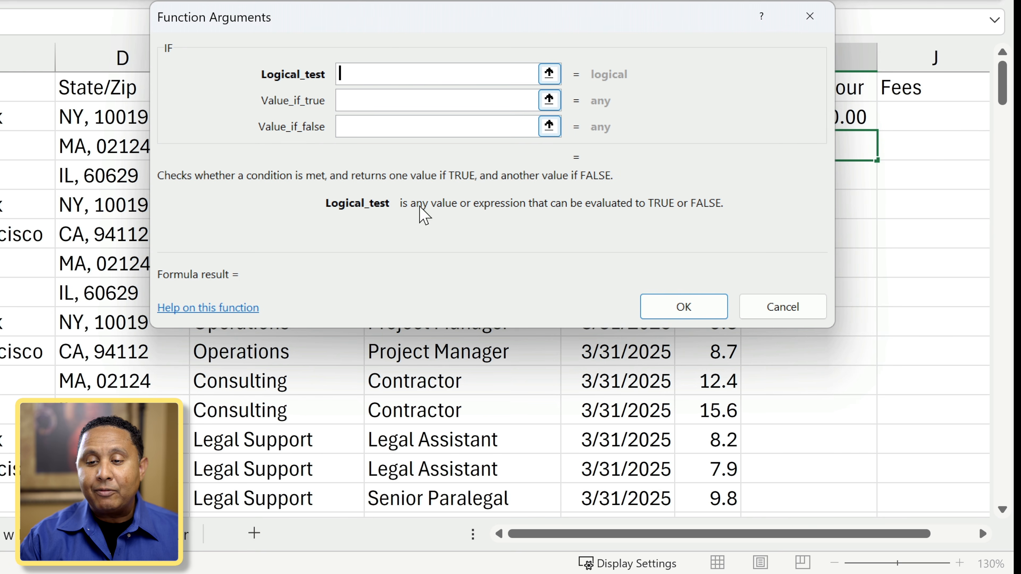
{"action": "left_click_drag", "start_coordinate": [445, 11], "coordinate": [487, 169]}
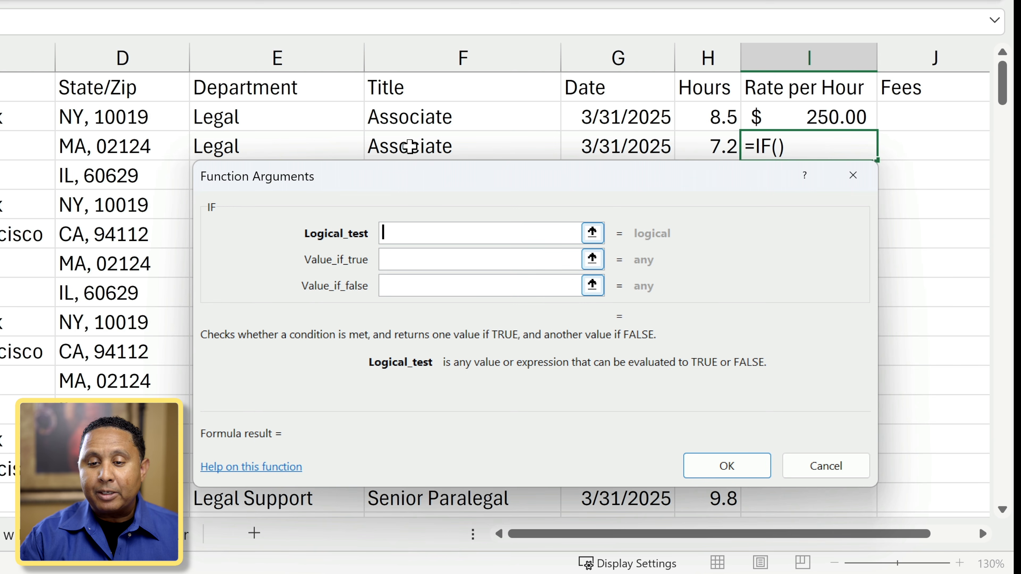
Fill I3's IF arguments with test F3="Associate", true value 250, false value "".
{"action": "left_click", "coordinate": [410, 149]}
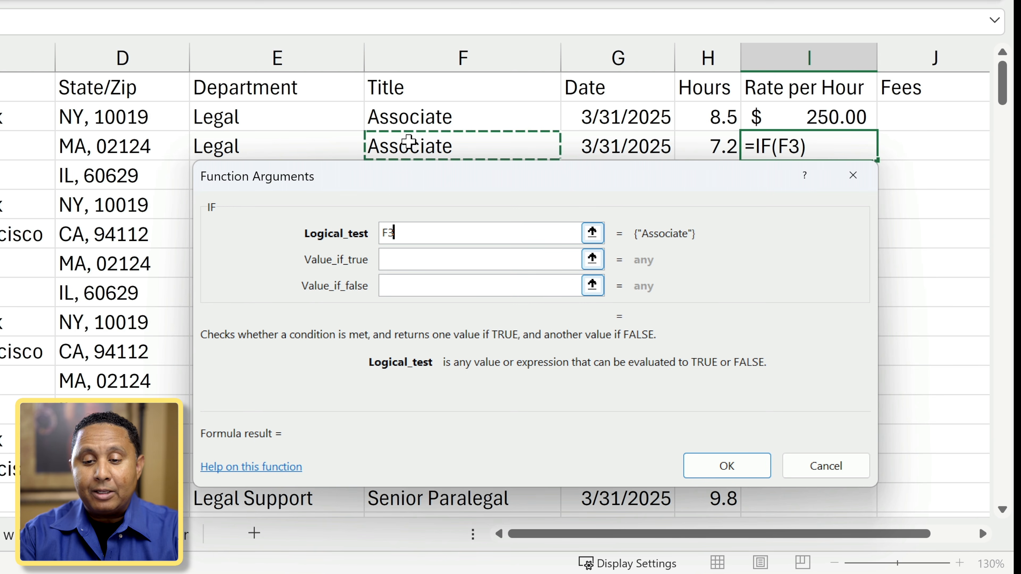
{"action": "type", "text": "=\"Associate\""}
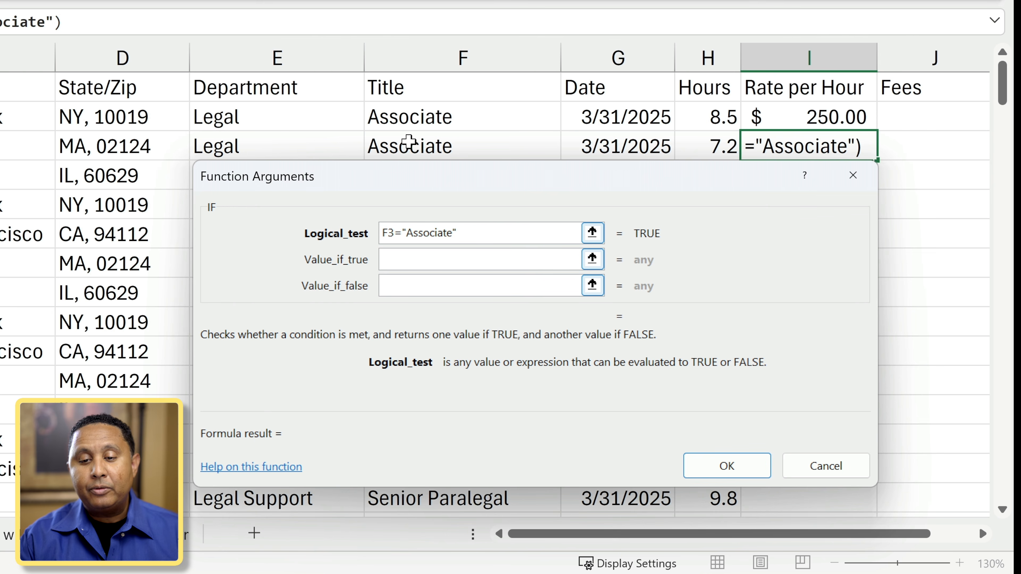
{"action": "left_click", "coordinate": [430, 261]}
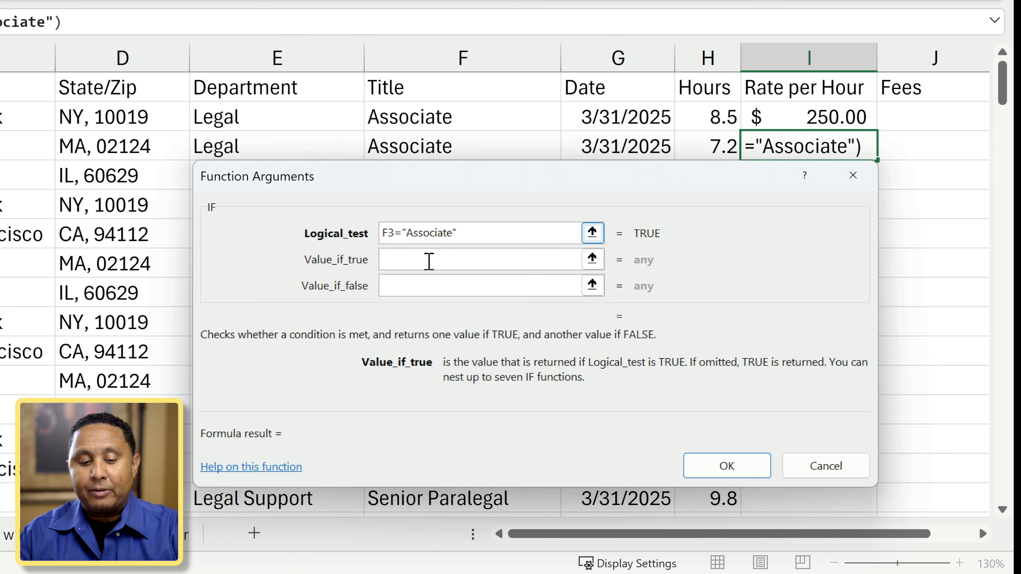
{"action": "type", "text": "250"}
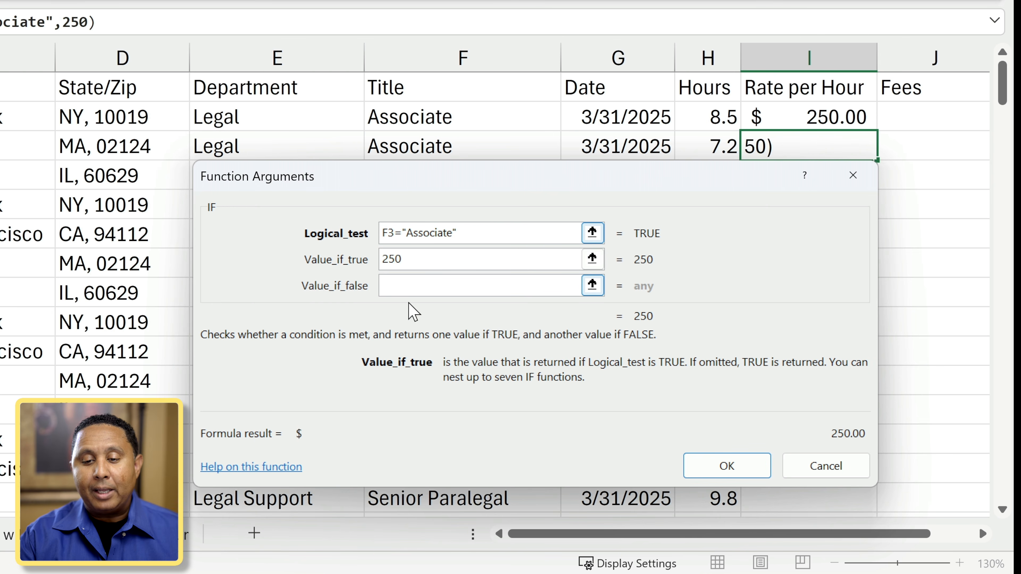
{"action": "left_click", "coordinate": [410, 282]}
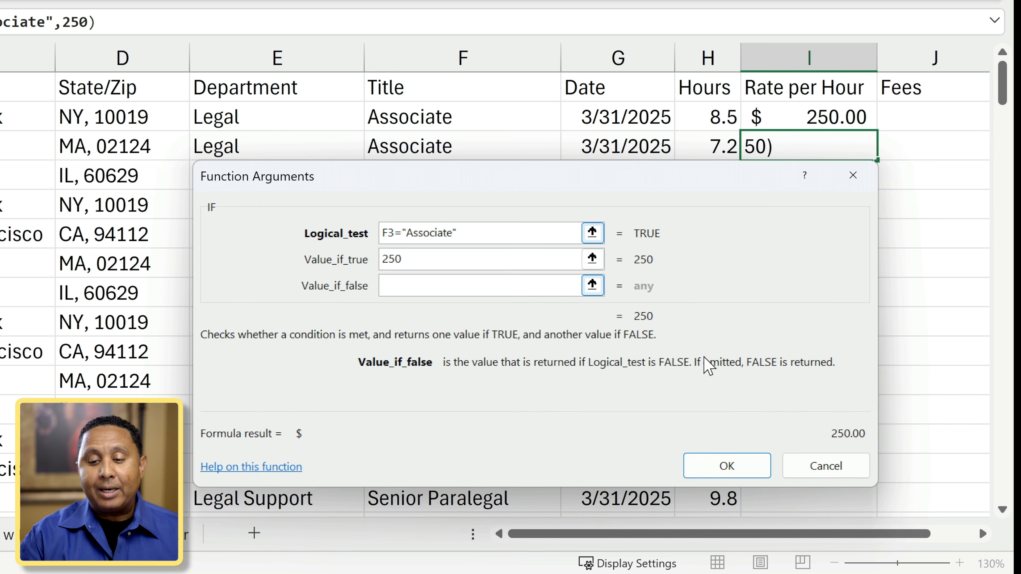
{"action": "type", "text": "0"}
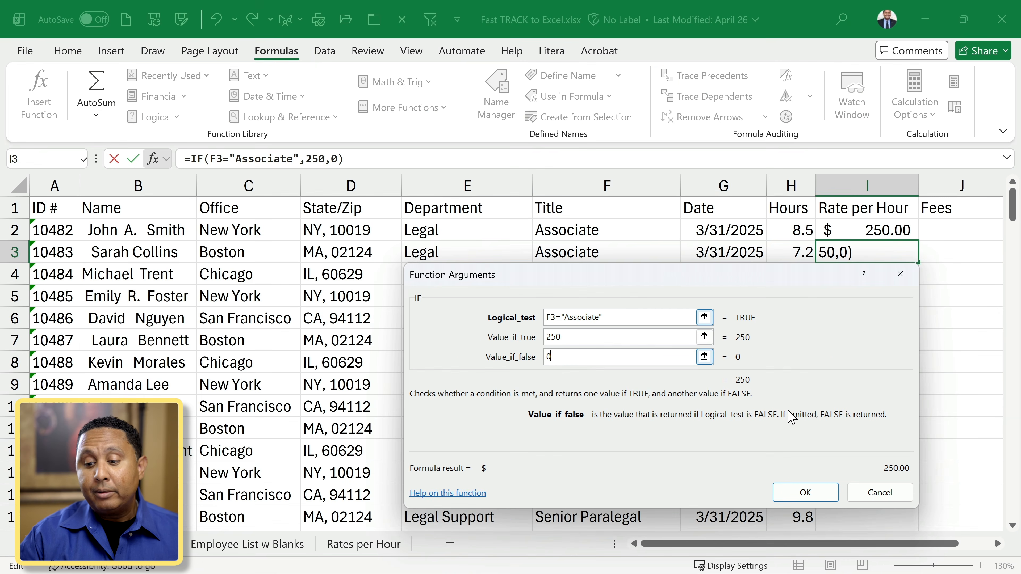
{"action": "key", "text": "BackSpace"}
{"action": "type", "text": "\"\""}
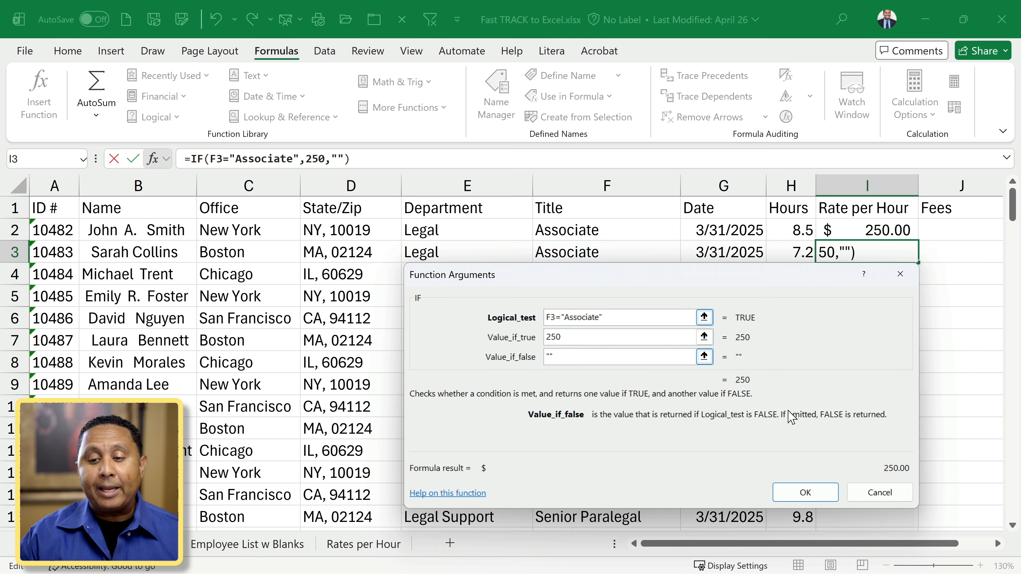
Commit the Associate formula, then edit I3's test to F3="Senior Associate".
{"action": "left_click", "coordinate": [805, 493]}
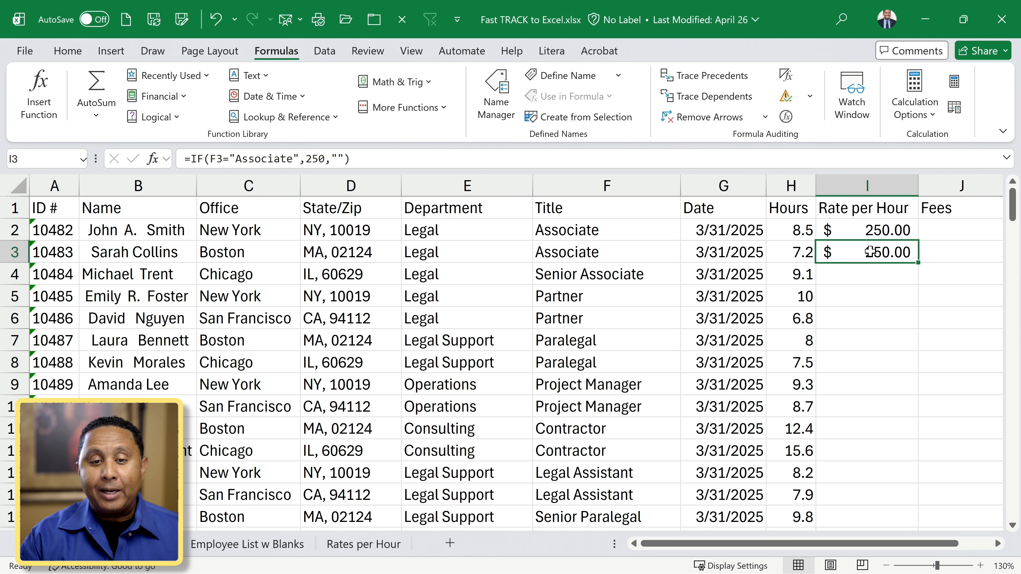
{"action": "left_click", "coordinate": [157, 160]}
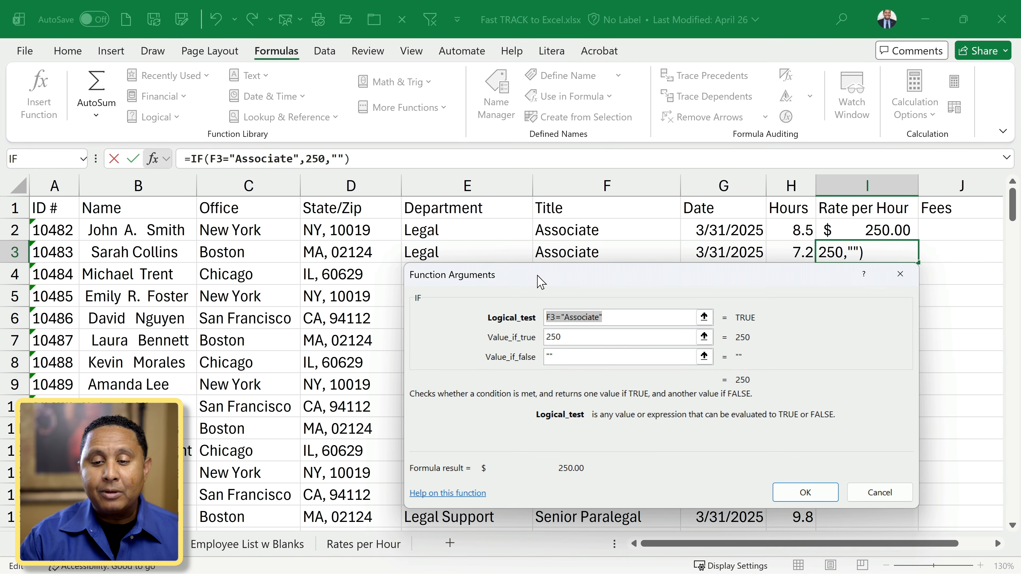
{"action": "left_click", "coordinate": [610, 317]}
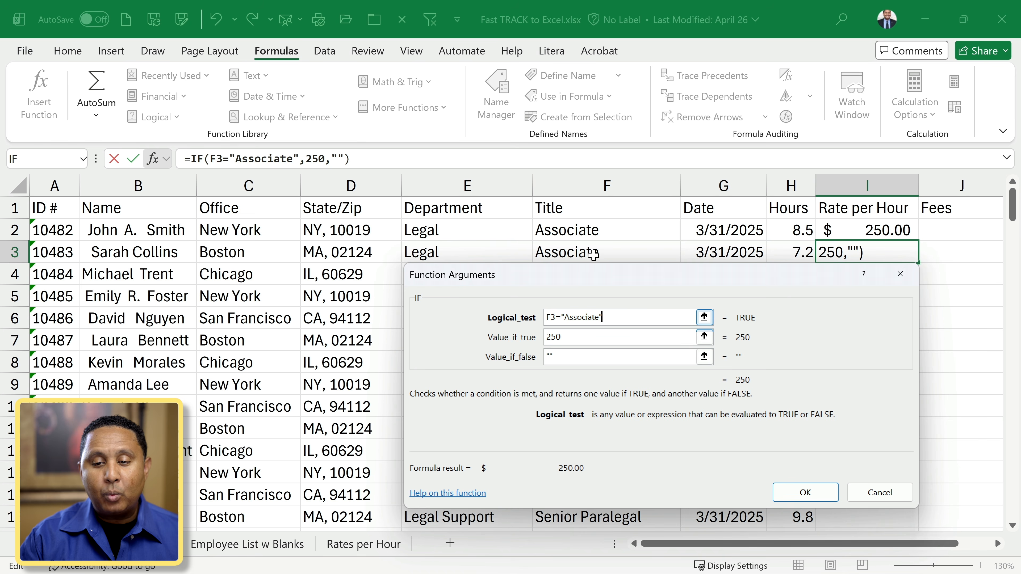
{"action": "left_click_drag", "start_coordinate": [591, 280], "coordinate": [619, 337]}
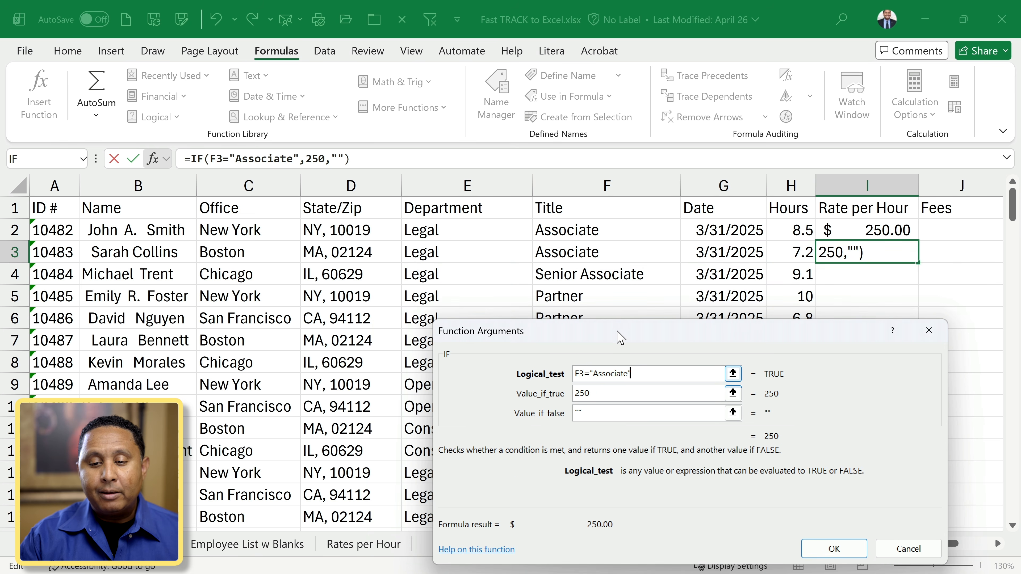
{"action": "double_click", "coordinate": [610, 375]}
{"action": "key", "text": "Right"}
{"action": "key", "text": "Left"}
{"action": "key", "text": "Left"}
{"action": "key", "text": "Left"}
{"action": "key", "text": "Left"}
{"action": "key", "text": "Left"}
{"action": "key", "text": "Left"}
{"action": "key", "text": "Left"}
{"action": "key", "text": "Left"}
{"action": "key", "text": "Left"}
{"action": "key", "text": "Left"}
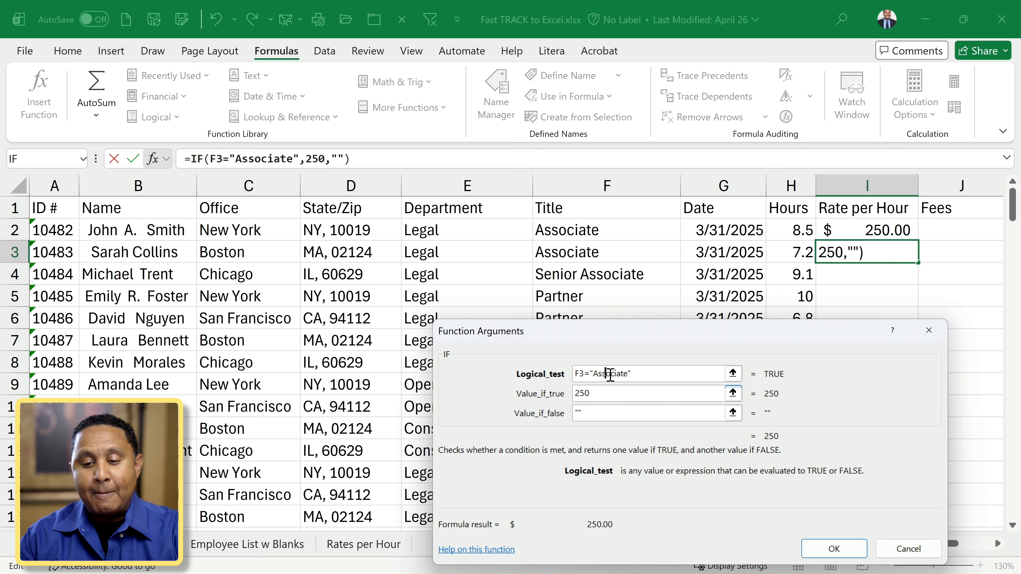
{"action": "type", "text": "Senior"}
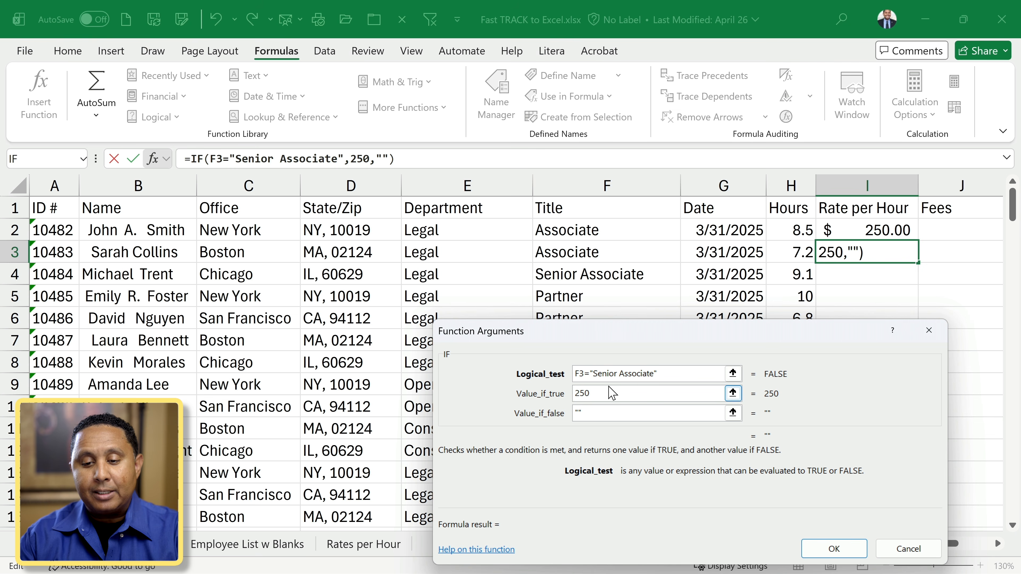
Change the true value from 250 to 300 and confirm the formula.
{"action": "left_click", "coordinate": [610, 389]}
{"action": "double_click", "coordinate": [609, 388]}
{"action": "type", "text": "300"}
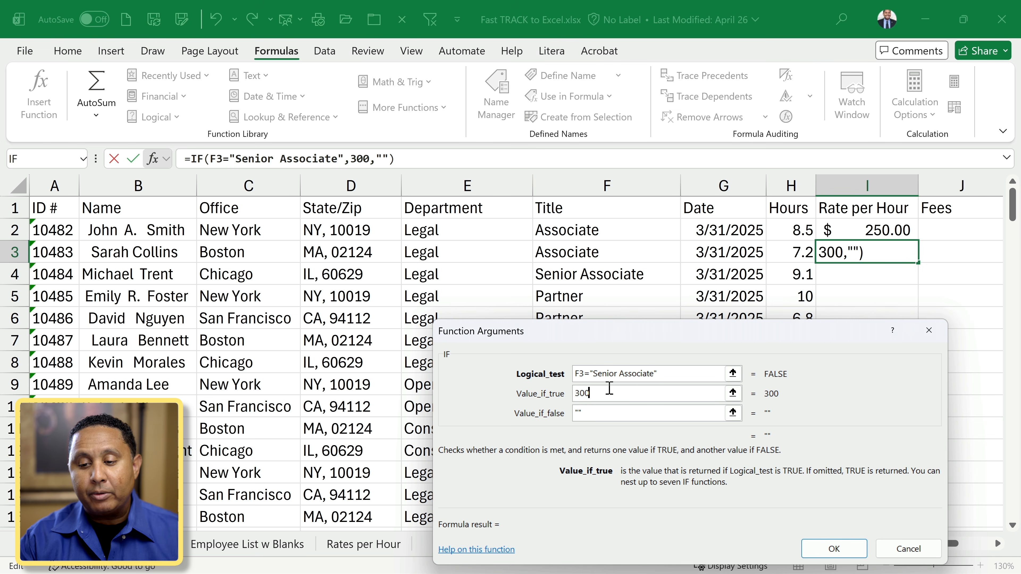
{"action": "left_click", "coordinate": [828, 557]}
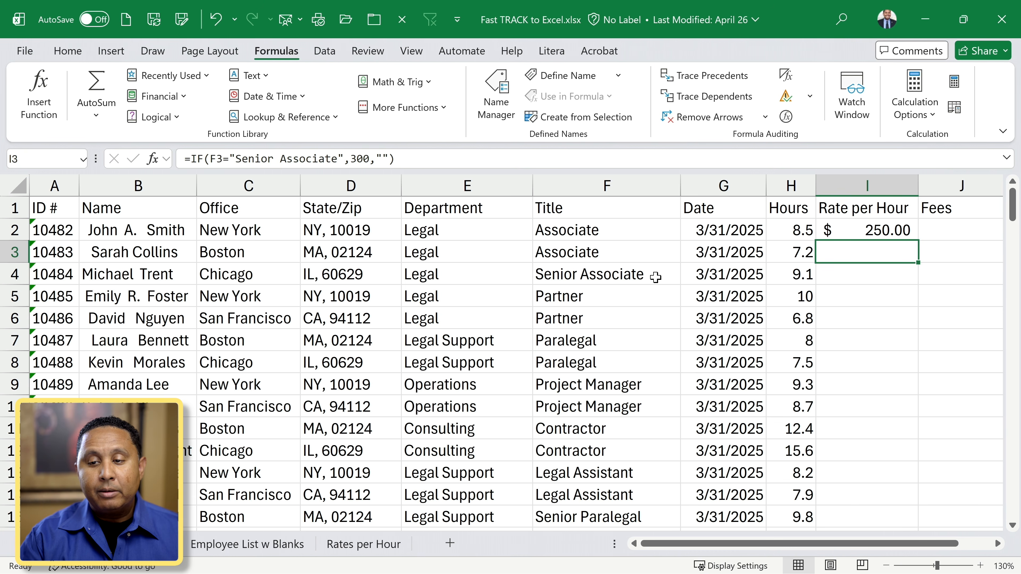
Copy I3's rate formula into I4, verify its arguments, and return to I3.
{"action": "key", "text": "ctrl+c"}
{"action": "left_click", "coordinate": [894, 265]}
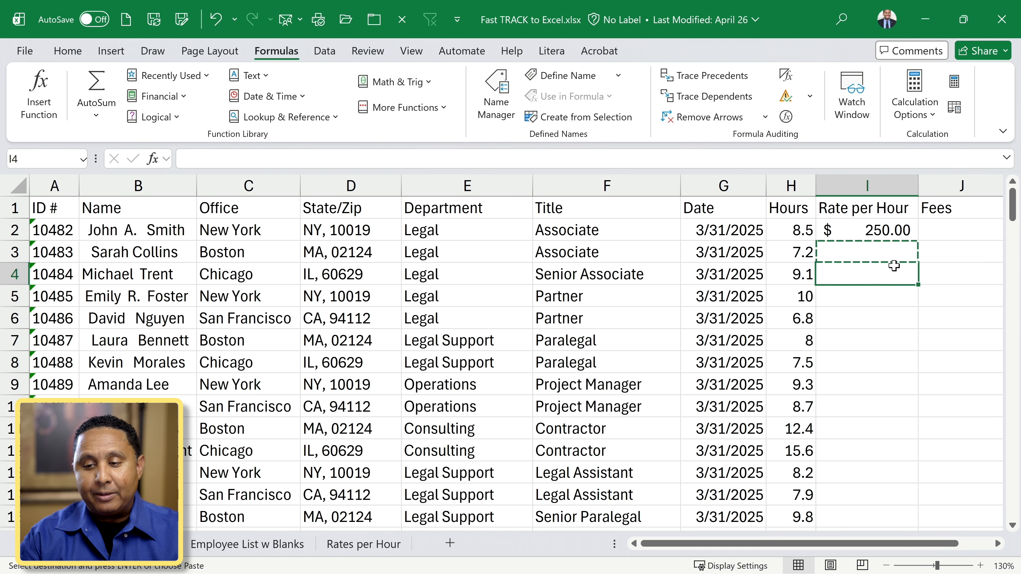
{"action": "key", "text": "ctrl+v"}
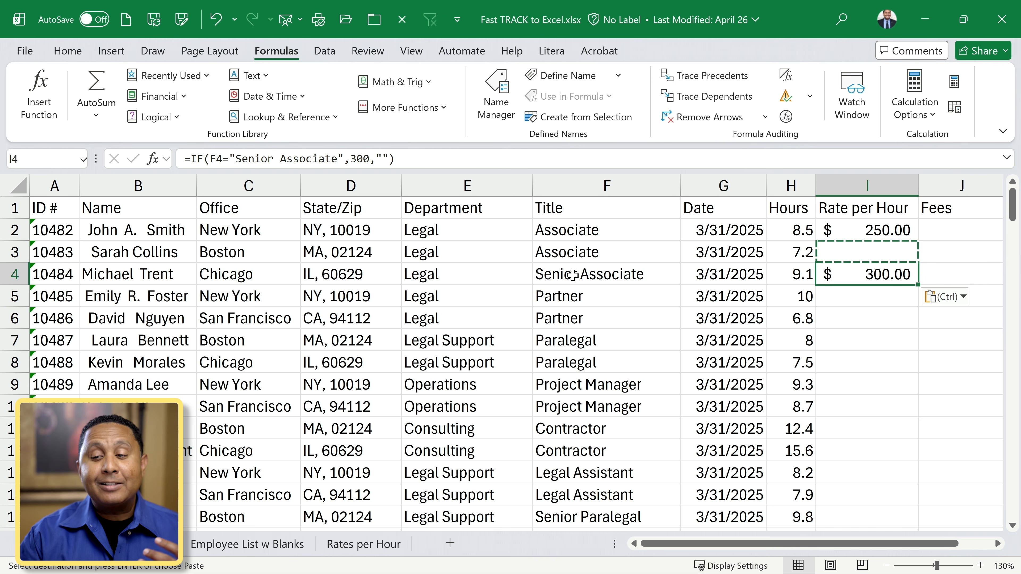
{"action": "key", "text": "Escape"}
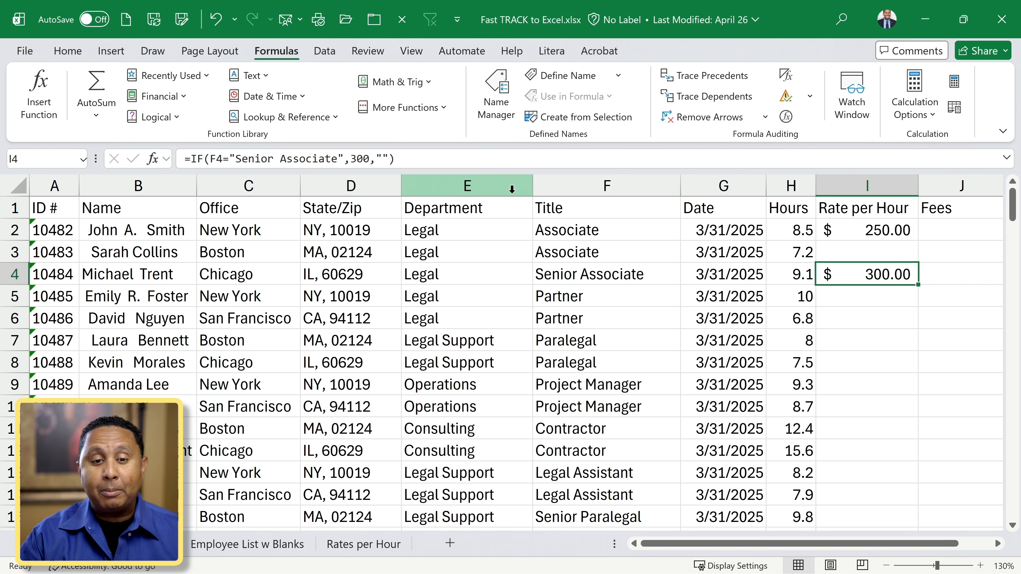
{"action": "left_click", "coordinate": [153, 159]}
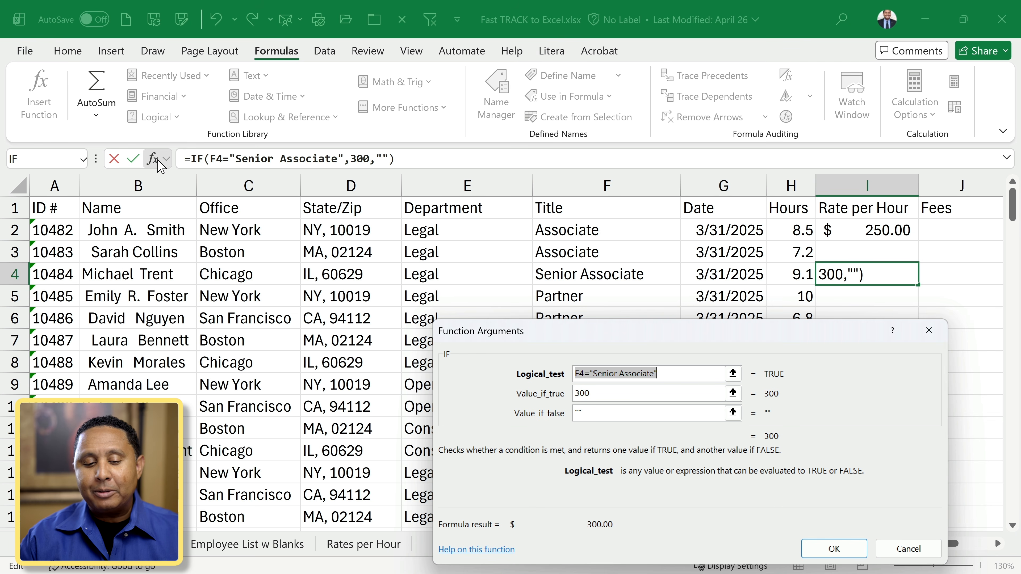
{"action": "key", "text": "Return"}
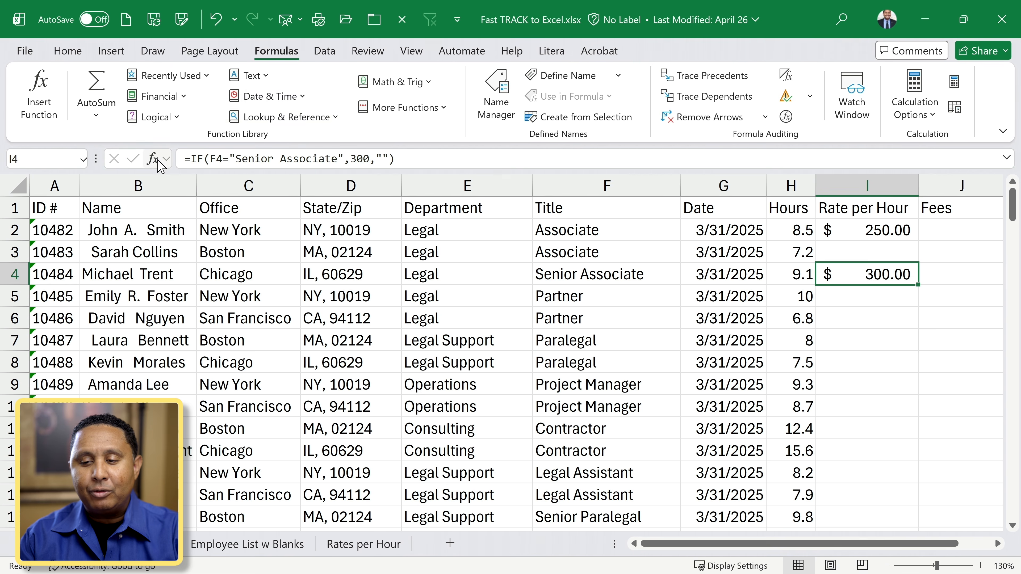
{"action": "left_click", "coordinate": [864, 252]}
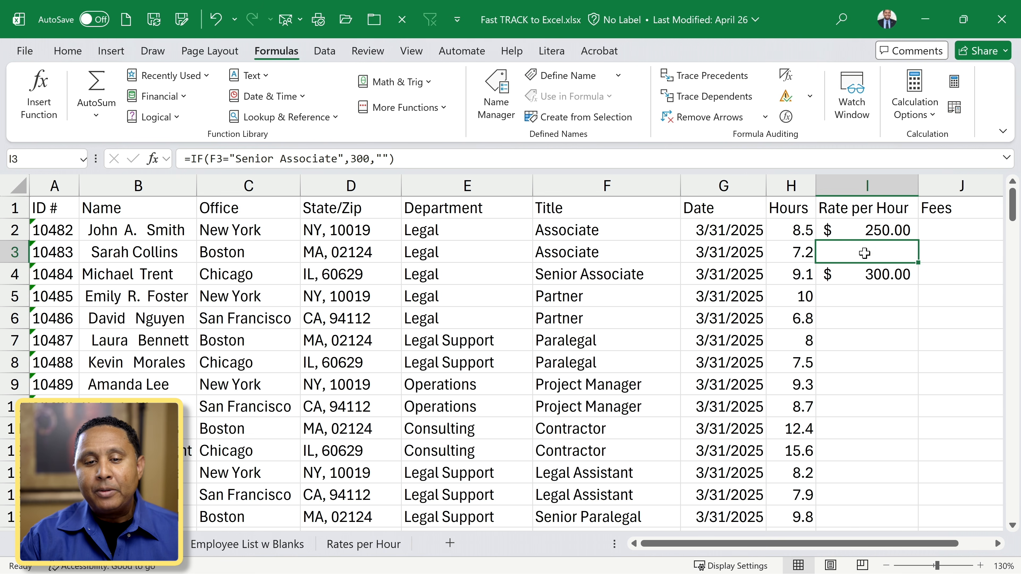
Reopen I3's IF arguments and delete the "" false value, leaving =IF(F3="Senior Associate",300).
{"action": "left_click", "coordinate": [155, 159]}
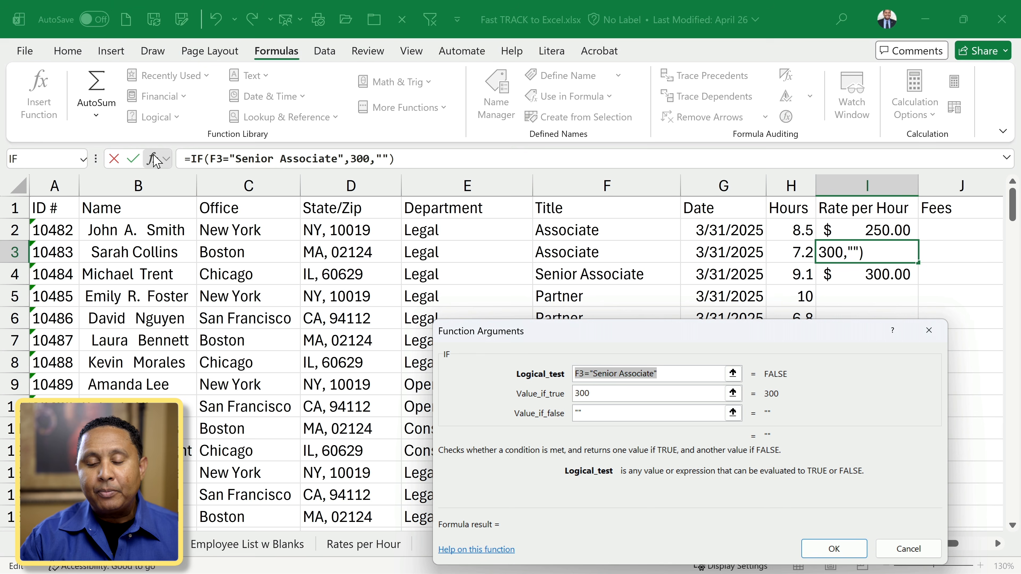
{"action": "left_click", "coordinate": [683, 374]}
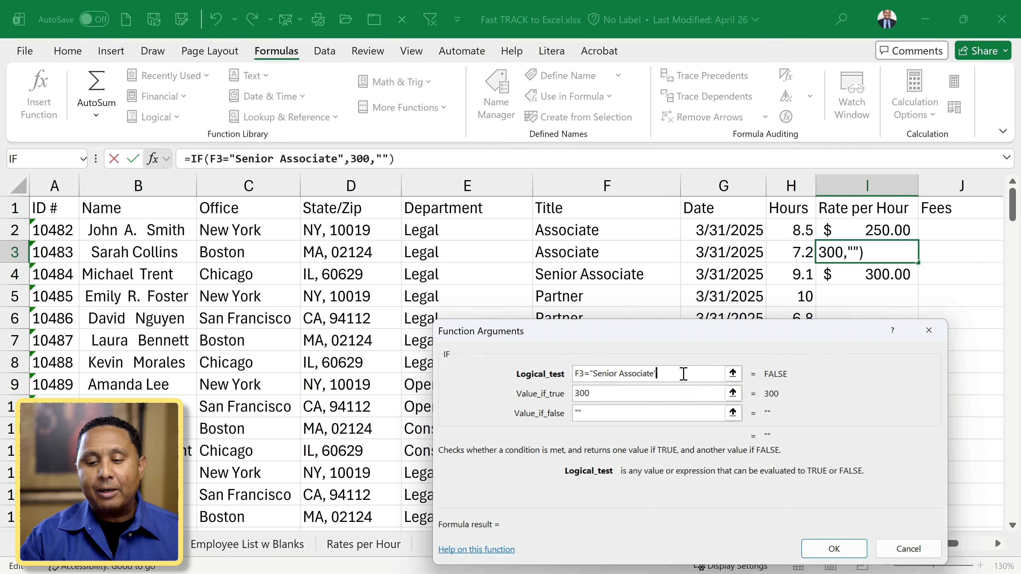
{"action": "key", "text": "Tab"}
{"action": "left_click", "coordinate": [604, 414]}
{"action": "key", "text": "BackSpace"}
{"action": "key", "text": "BackSpace"}
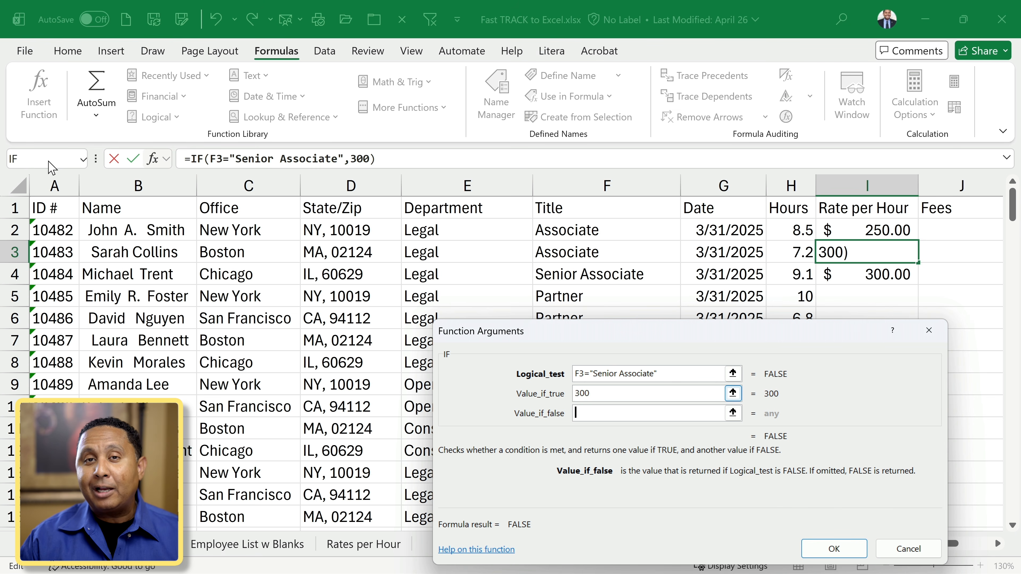
{"action": "left_click", "coordinate": [82, 160]}
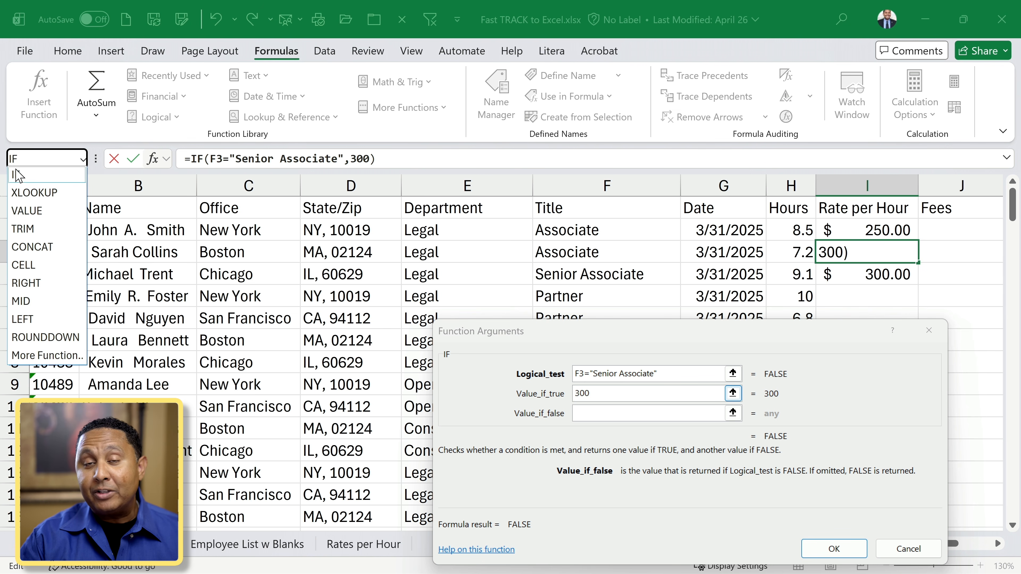
Nest an IF as the false value with test F3="Partner" returning 350.
{"action": "left_click", "coordinate": [17, 177]}
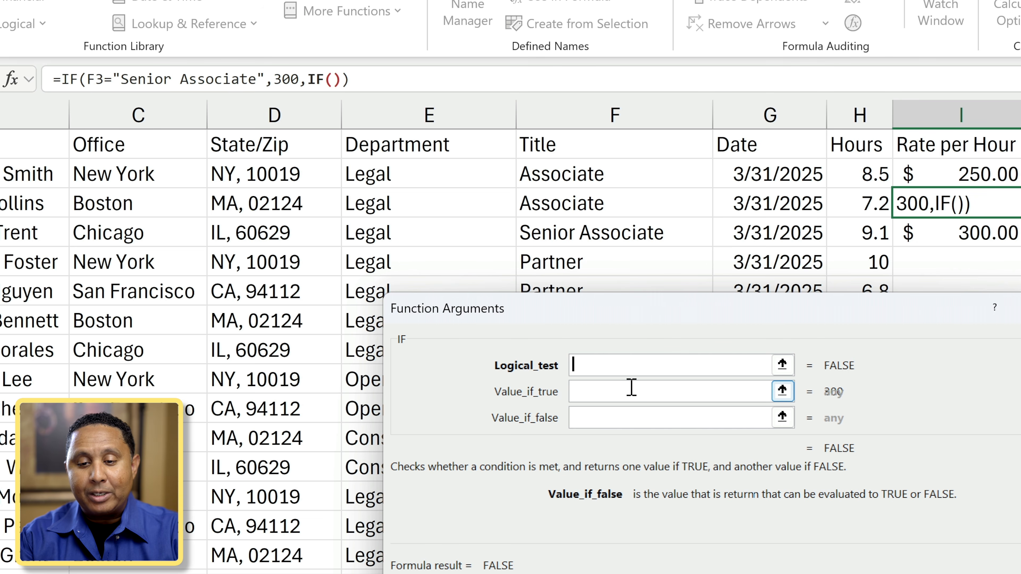
{"action": "type", "text": "Partner"}
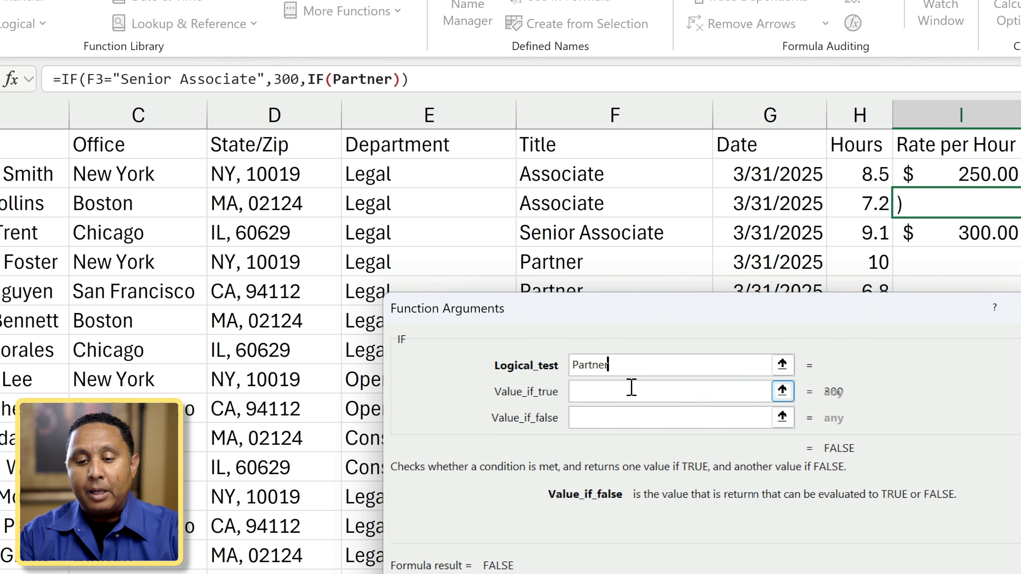
{"action": "left_click", "coordinate": [632, 389]}
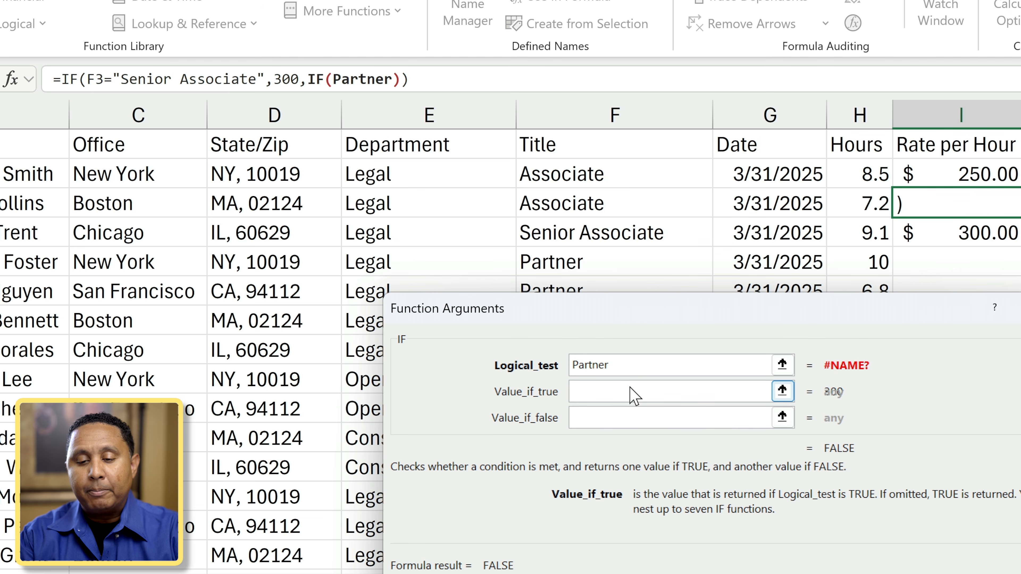
{"action": "key", "text": "shift+Tab"}
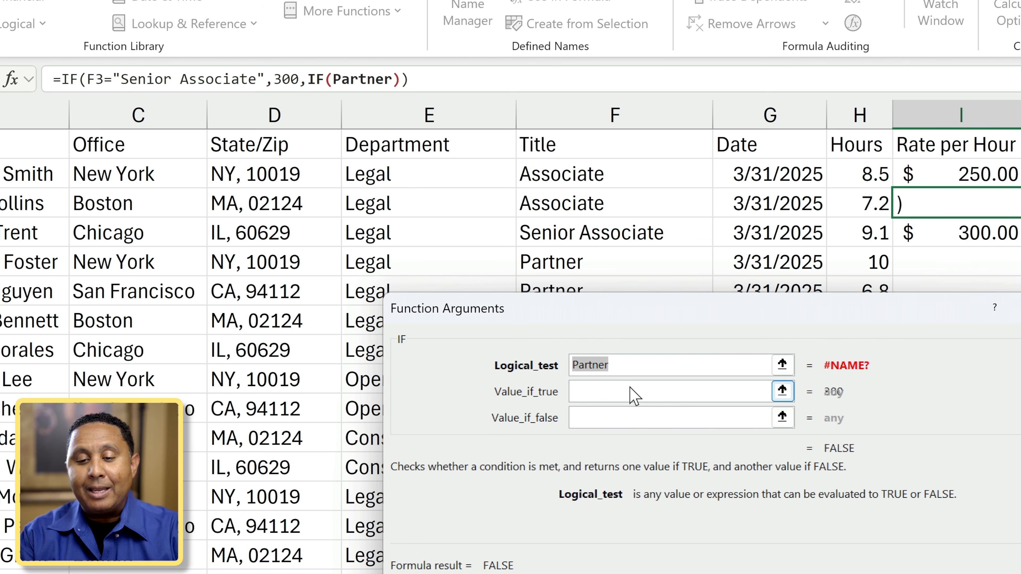
{"action": "key", "text": "BackSpace"}
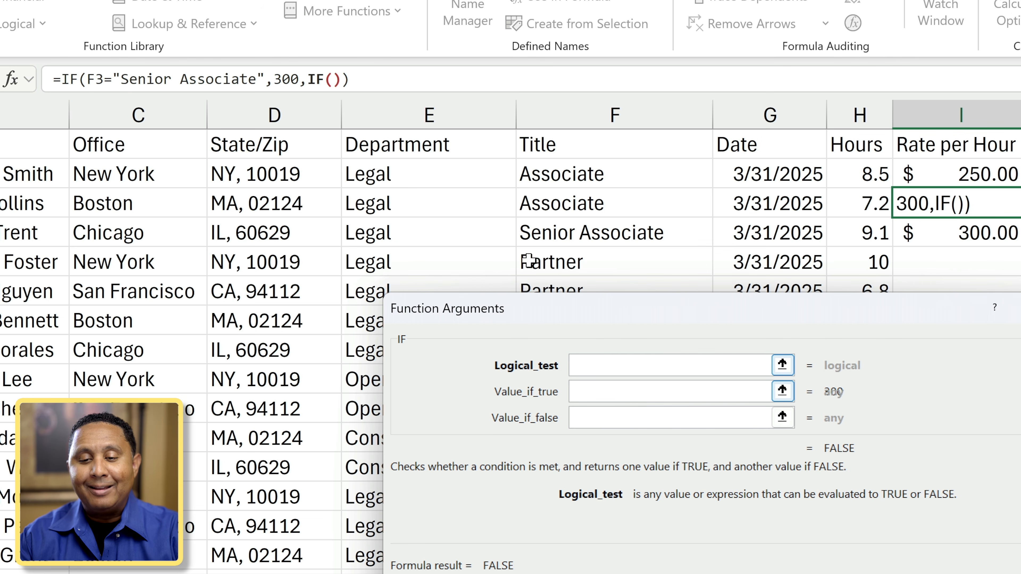
{"action": "left_click", "coordinate": [569, 198]}
{"action": "type", "text": "="}
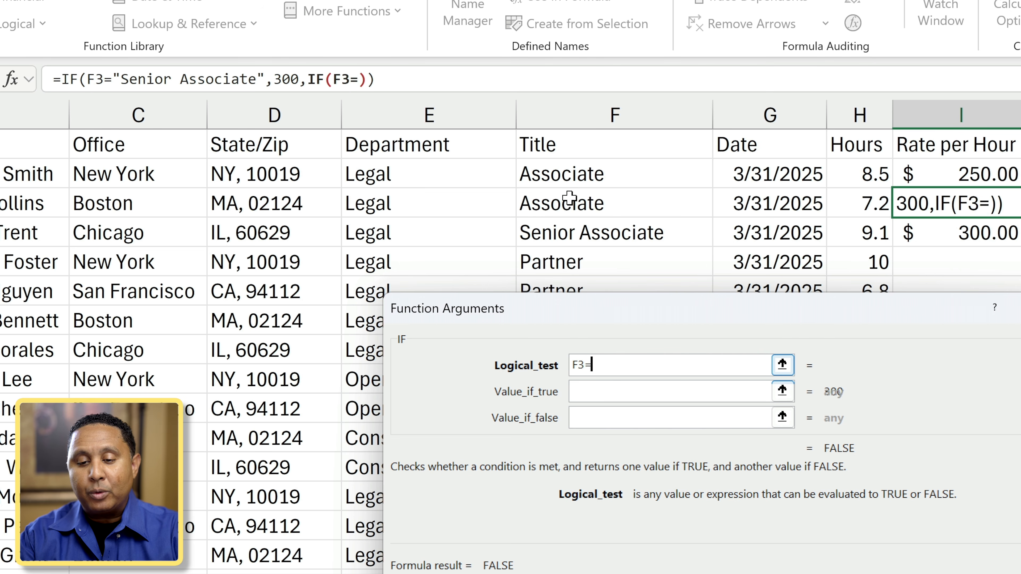
{"action": "type", "text": "\"Pa"}
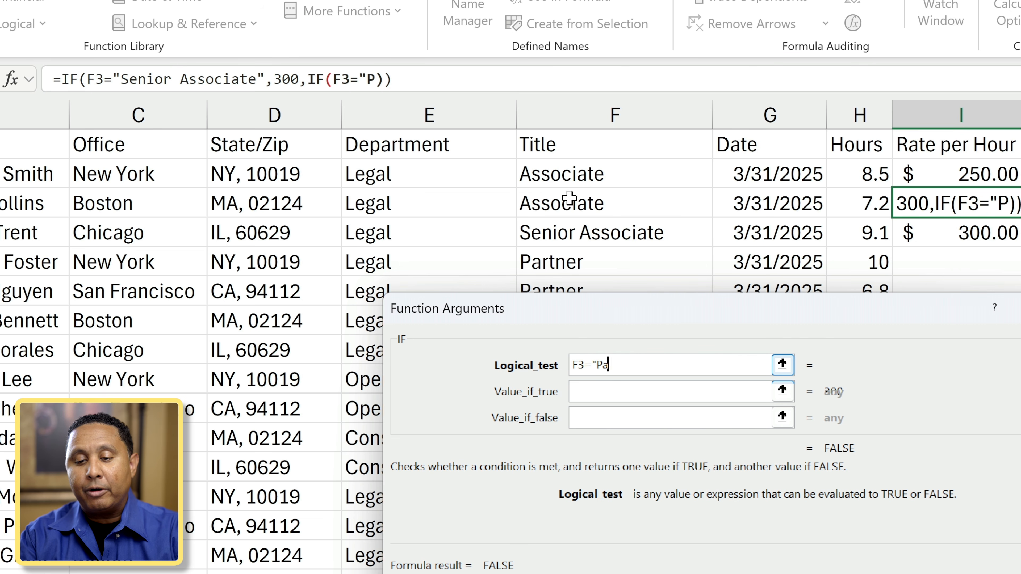
{"action": "type", "text": "rtner\""}
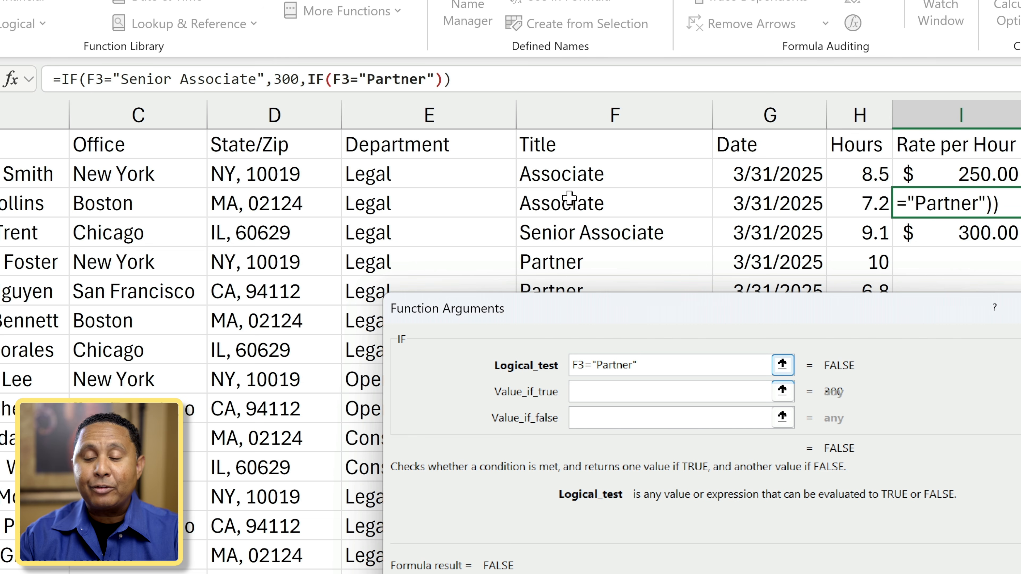
{"action": "left_click", "coordinate": [627, 401]}
{"action": "type", "text": "350"}
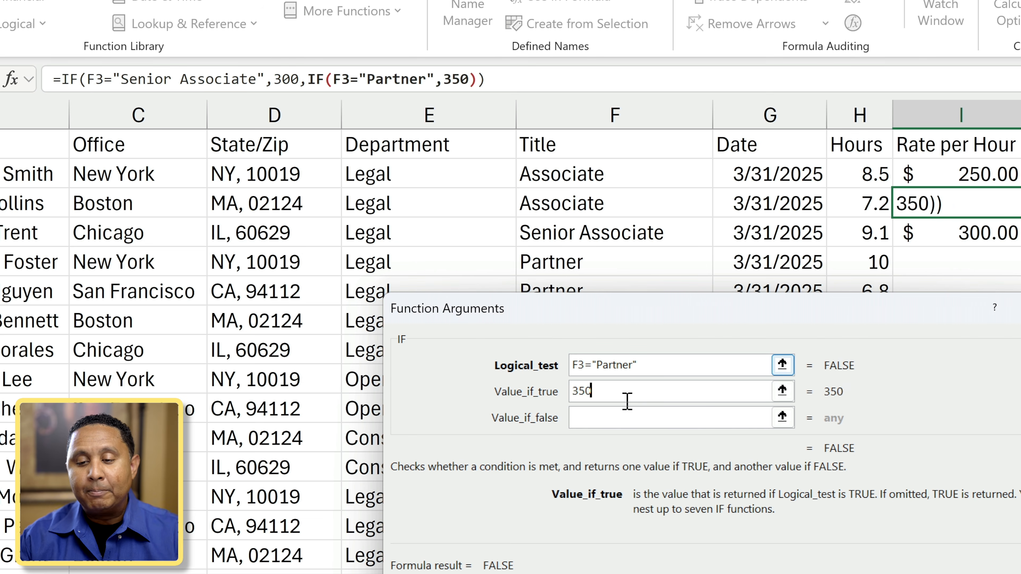
{"action": "left_click", "coordinate": [614, 416]}
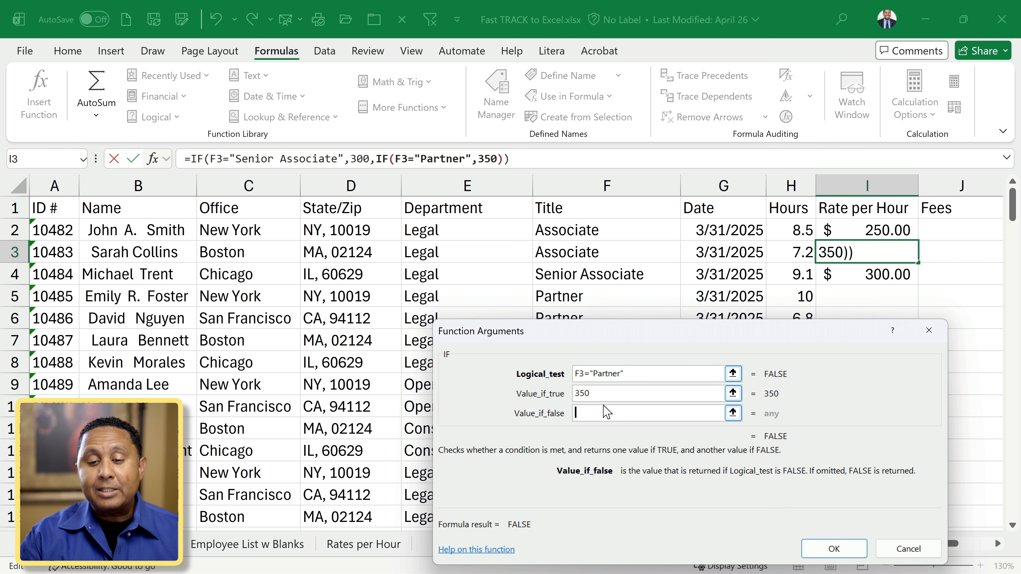
Give the inner IF an empty-string "" false value so other titles show blank, and confirm.
{"action": "left_click", "coordinate": [83, 159]}
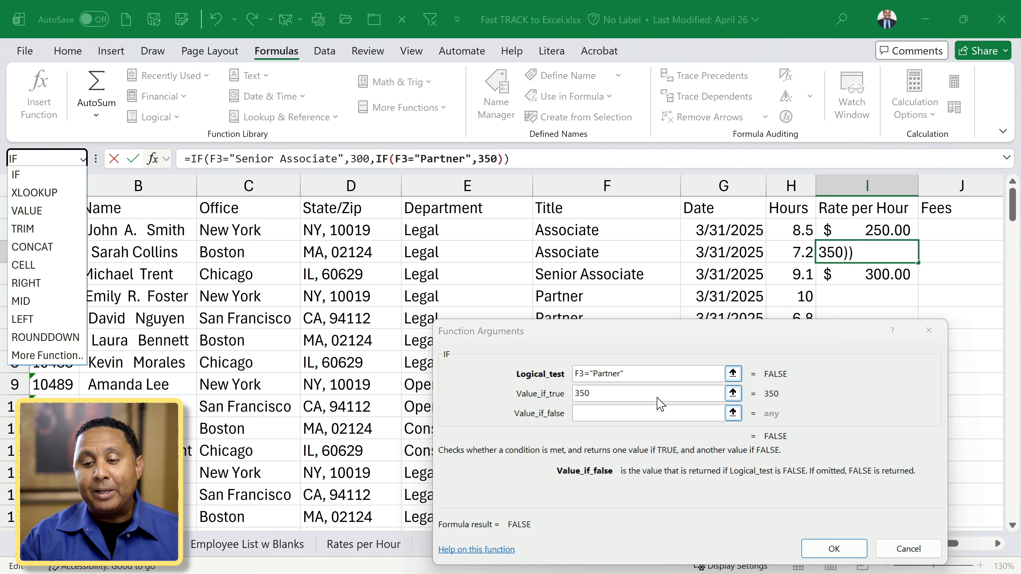
{"action": "left_click", "coordinate": [641, 411]}
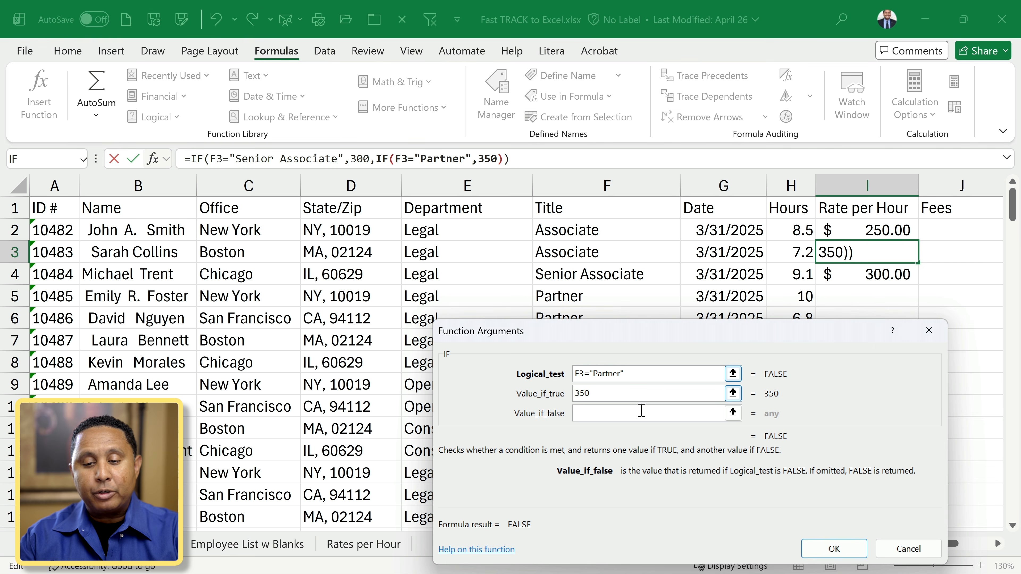
{"action": "type", "text": "\"\""}
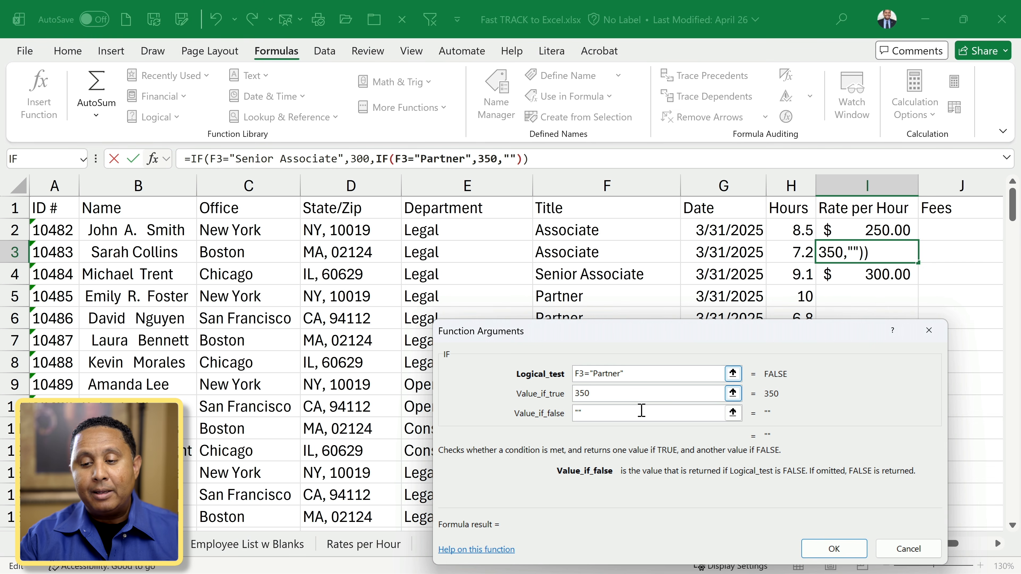
{"action": "left_click", "coordinate": [839, 548]}
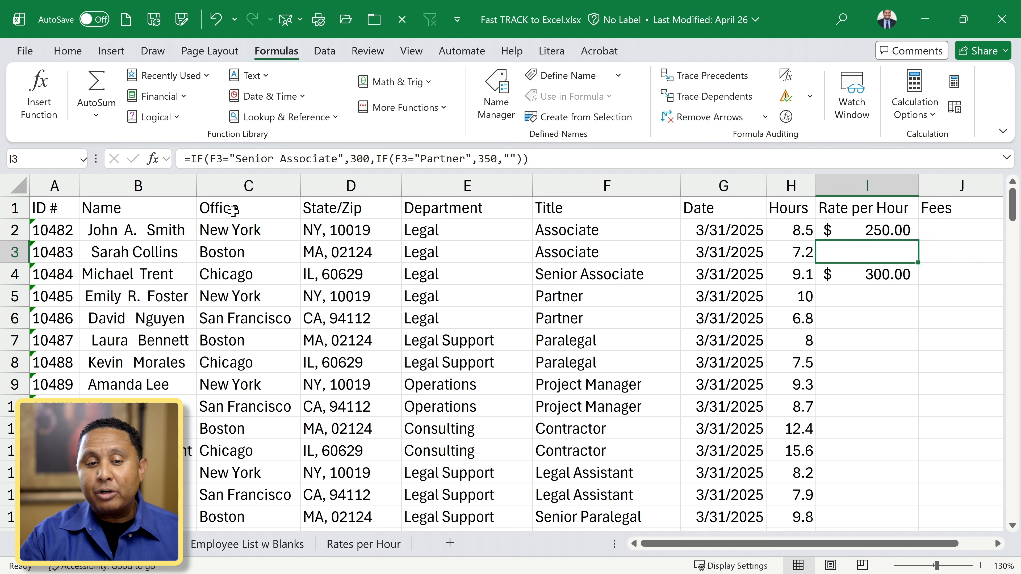
{"action": "left_click", "coordinate": [153, 160]}
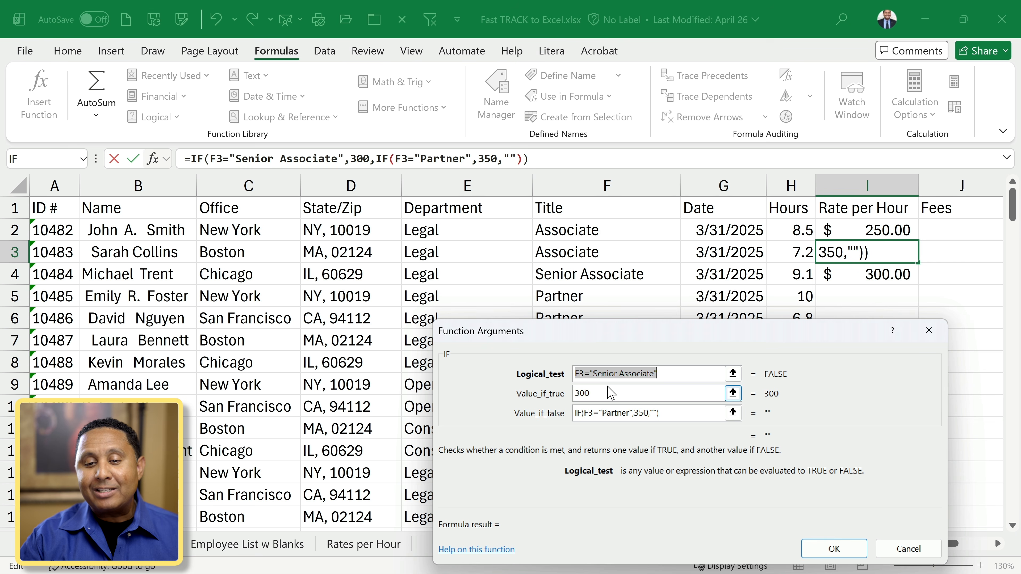
{"action": "left_click", "coordinate": [678, 373]}
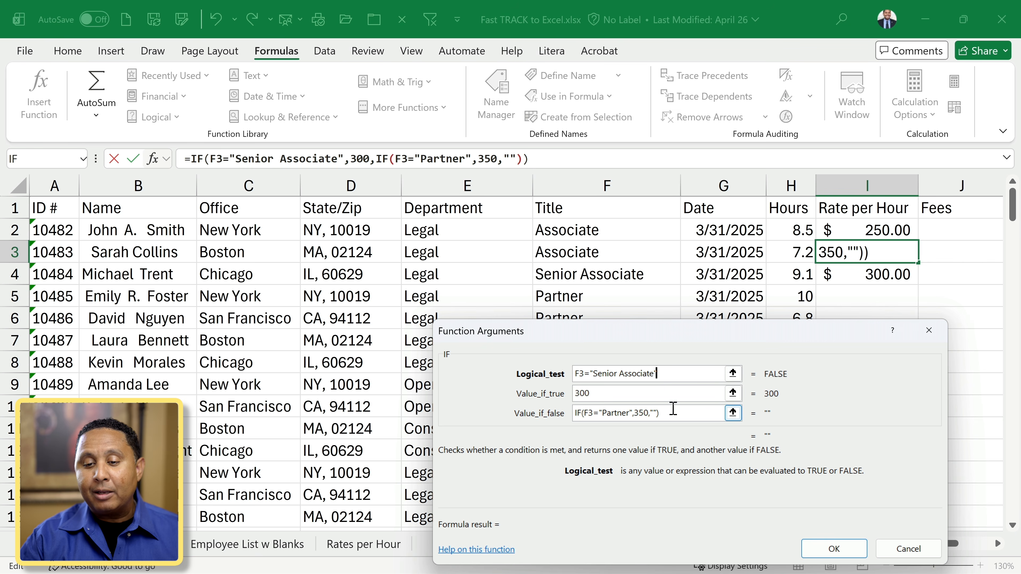
{"action": "left_click", "coordinate": [674, 394]}
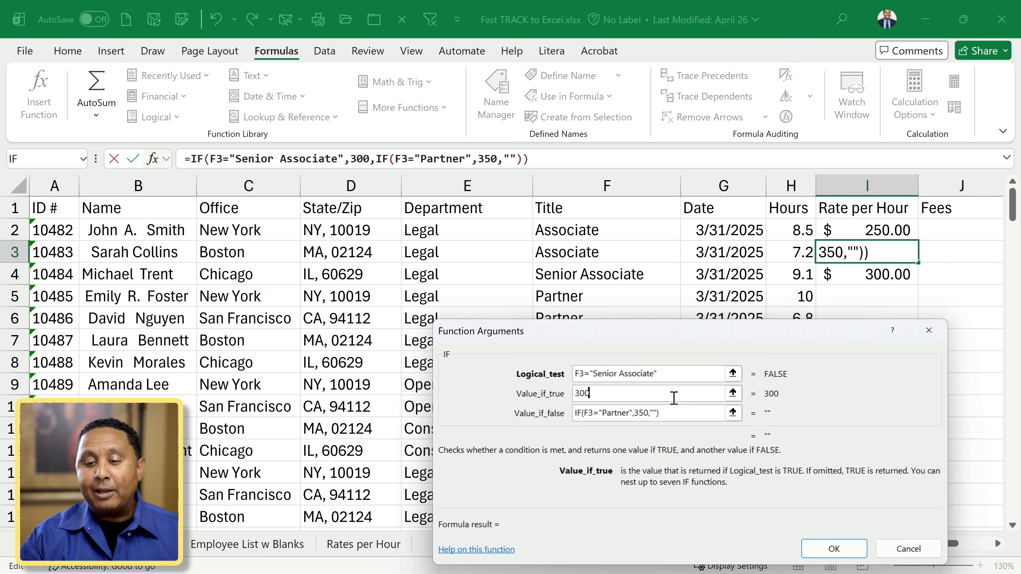
{"action": "left_click", "coordinate": [690, 412]}
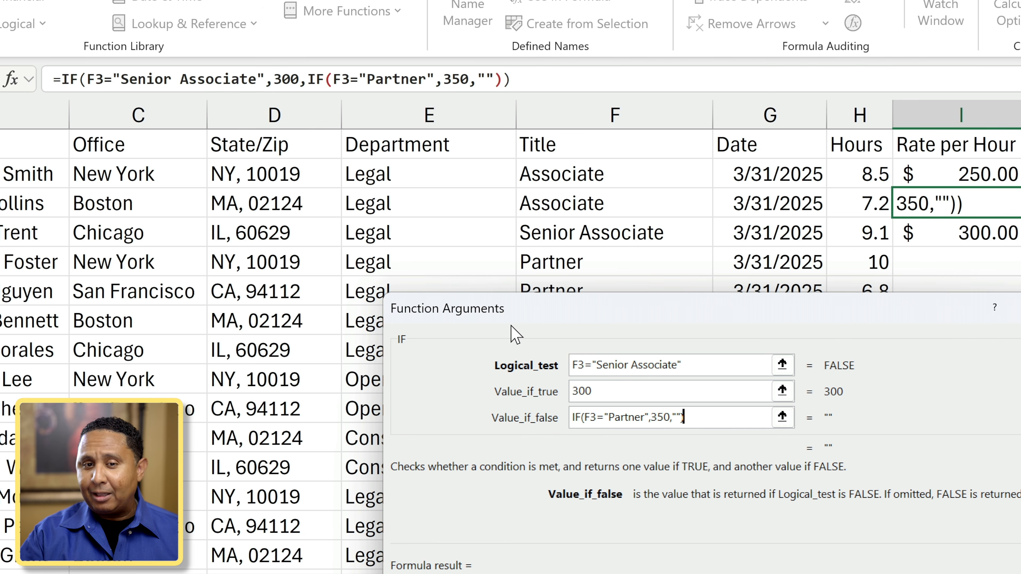
{"action": "left_click", "coordinate": [318, 79]}
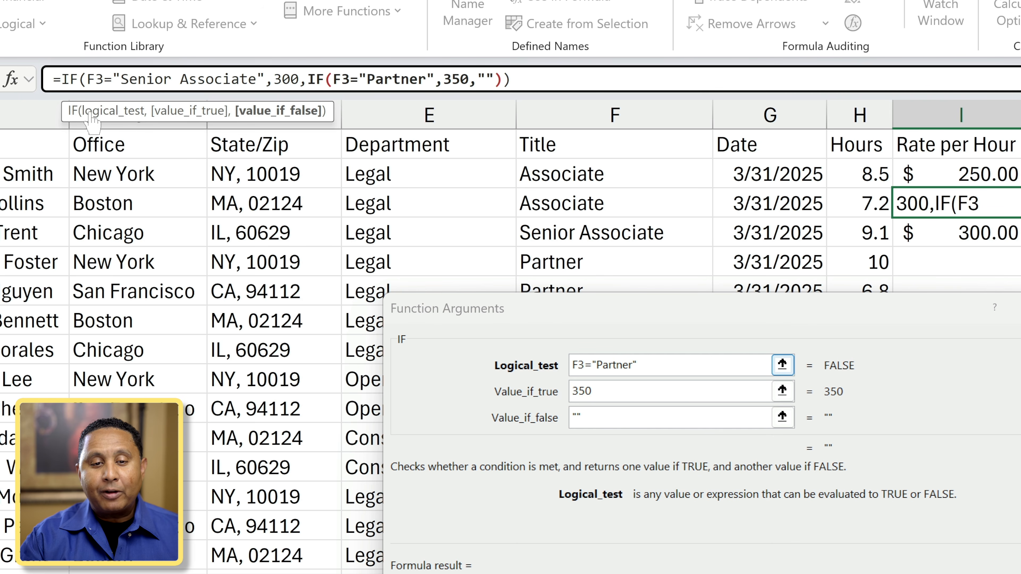
{"action": "left_click", "coordinate": [67, 79]}
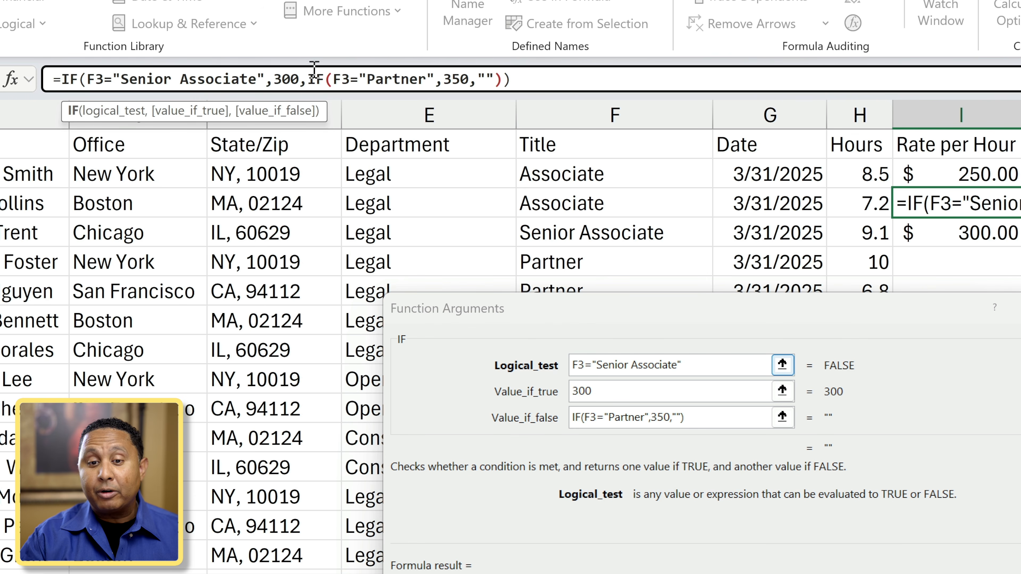
{"action": "left_click", "coordinate": [323, 80]}
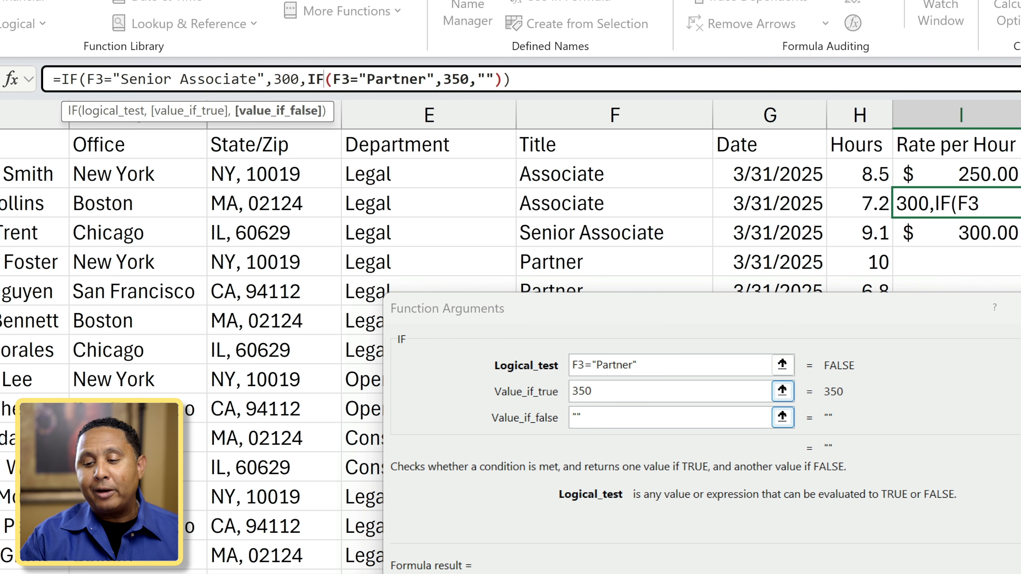
{"action": "key", "text": "Return"}
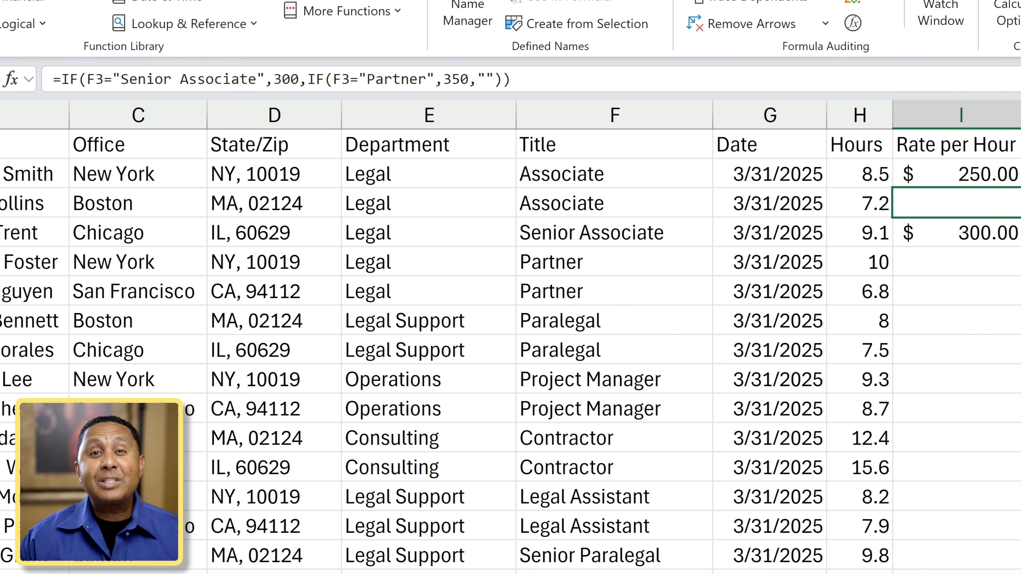